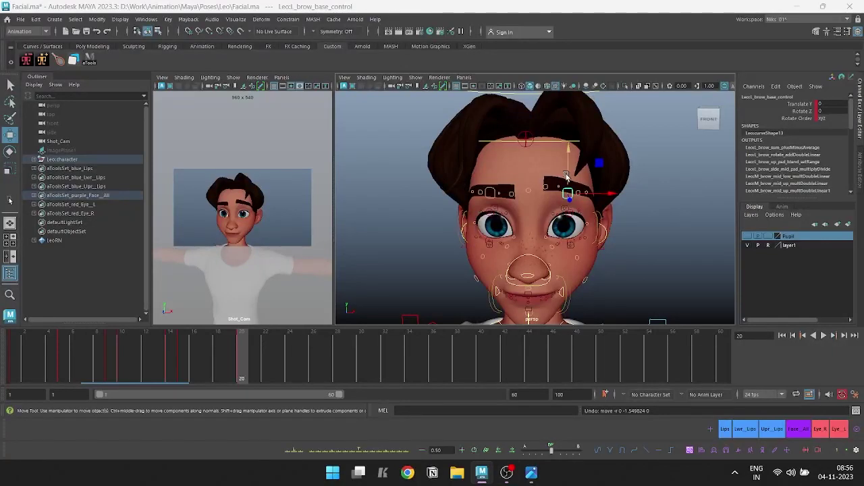
- Tilt l_brow_base_control slightly in Z, then select the left eyebrow's main control
{"action": "left_click_drag", "start_coordinate": [568, 152], "coordinate": [576, 122]}
{"action": "key", "text": "ctrl+z"}
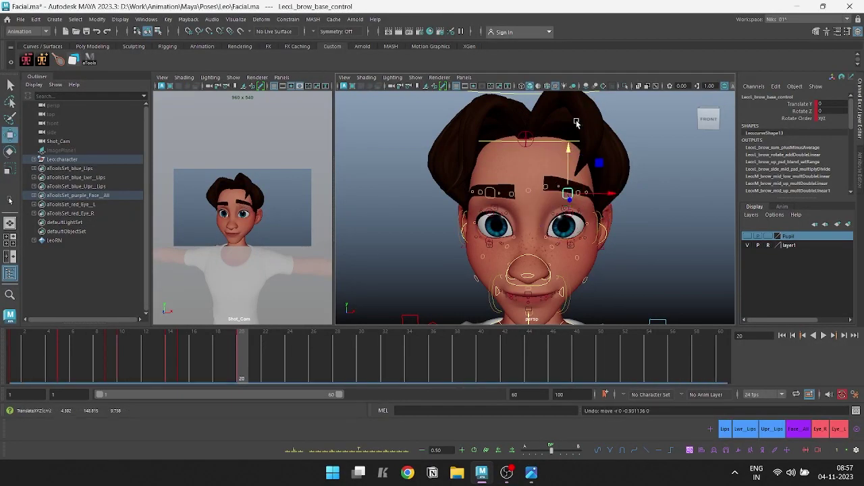
{"action": "key", "text": "e"}
{"action": "left_click_drag", "start_coordinate": [551, 183], "coordinate": [553, 181]}
{"action": "key", "text": "w"}
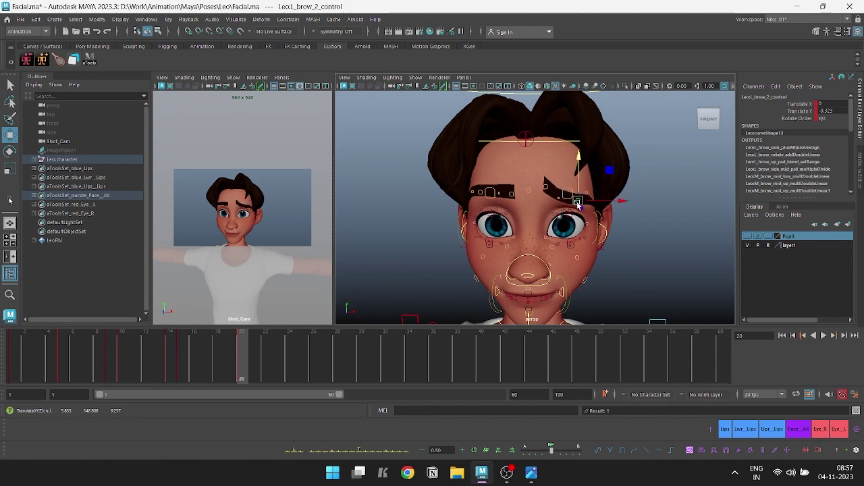
{"action": "left_click", "coordinate": [609, 205]}
{"action": "scroll", "coordinate": [609, 205], "scroll_direction": "up", "scroll_amount": 5}
{"action": "left_click", "coordinate": [467, 169]}
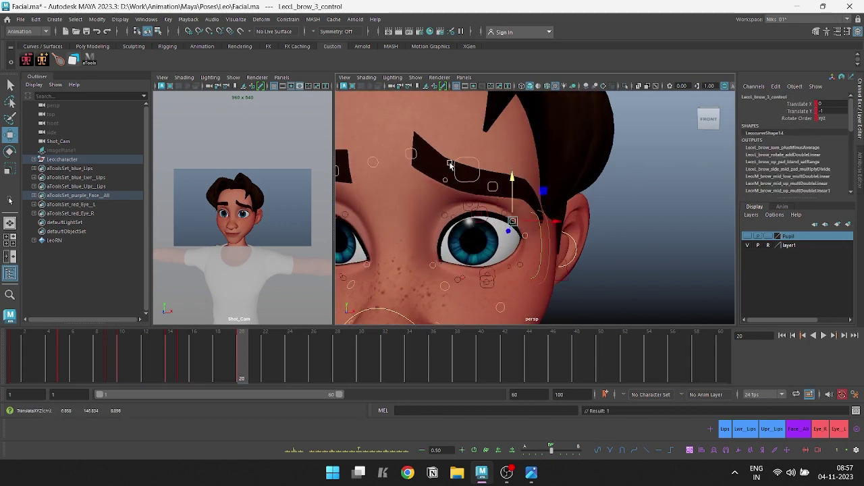
- Raise the left eyebrow slightly and lift the left lower eyelid base control
{"action": "left_click_drag", "start_coordinate": [461, 124], "coordinate": [462, 119]}
{"action": "left_click", "coordinate": [471, 180]}
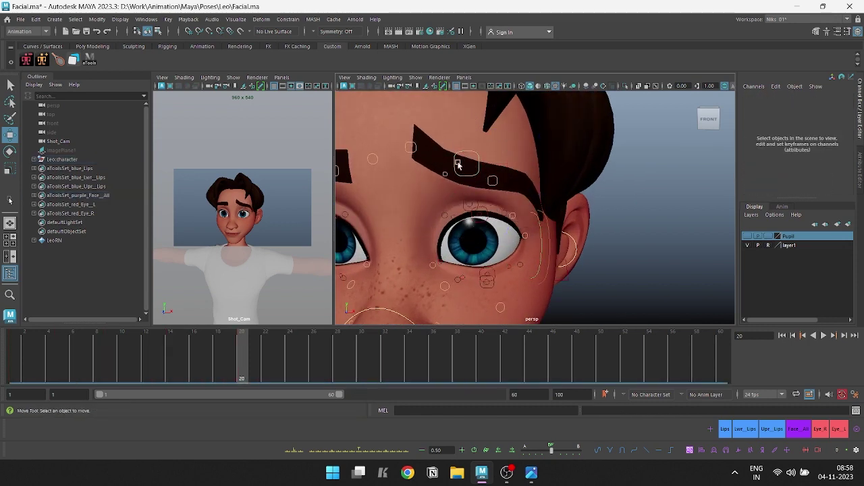
{"action": "scroll", "coordinate": [452, 281], "scroll_direction": "up", "scroll_amount": 3}
{"action": "left_click", "coordinate": [449, 278]}
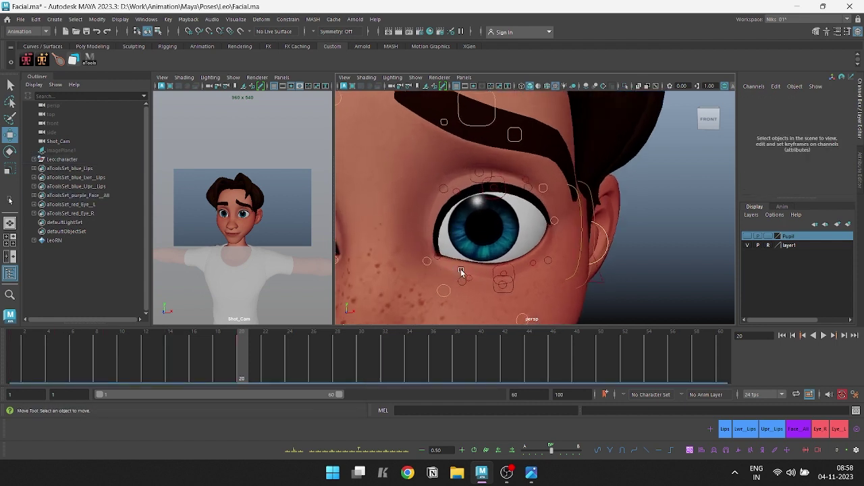
{"action": "scroll", "coordinate": [453, 283], "scroll_direction": "up", "scroll_amount": 3}
{"action": "left_click", "coordinate": [497, 283]}
{"action": "left_click_drag", "start_coordinate": [498, 245], "coordinate": [481, 217]}
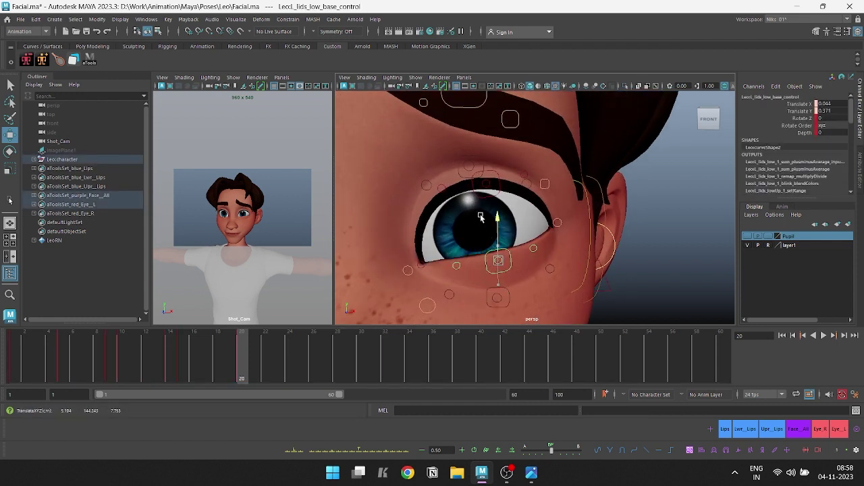
- Select the left lower-lid point controls and the outer eye corner control
{"action": "left_click", "coordinate": [449, 277]}
{"action": "left_click", "coordinate": [444, 260]}
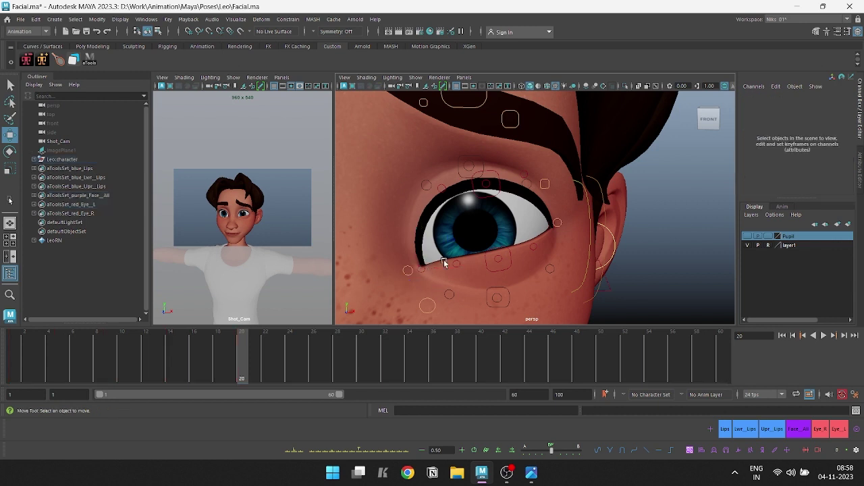
{"action": "left_click", "coordinate": [454, 231]}
{"action": "left_click", "coordinate": [488, 260]}
{"action": "left_click", "coordinate": [492, 269]}
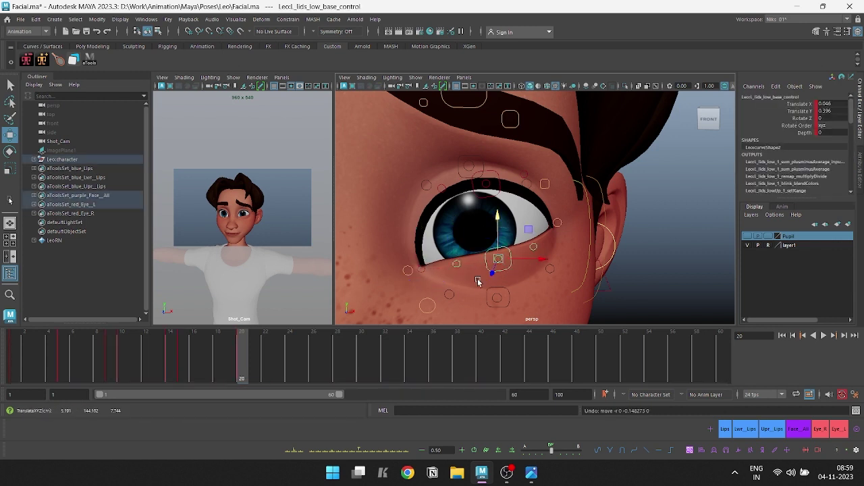
{"action": "left_click", "coordinate": [534, 246]}
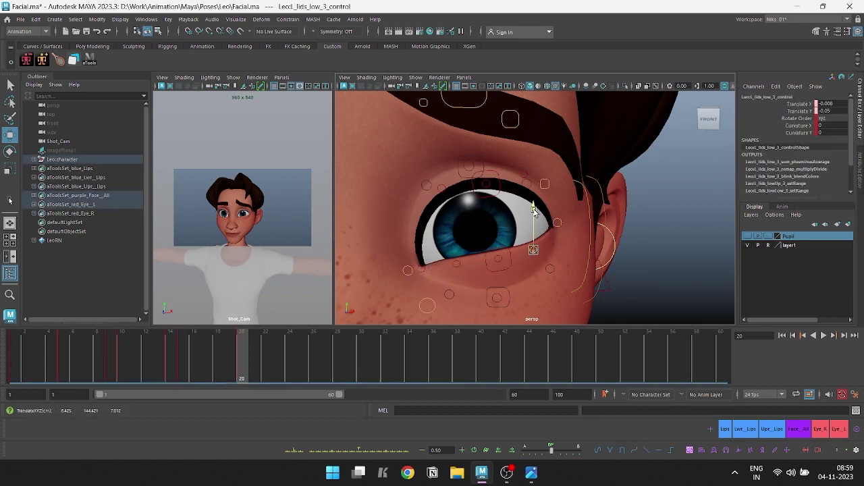
{"action": "left_click", "coordinate": [558, 223]}
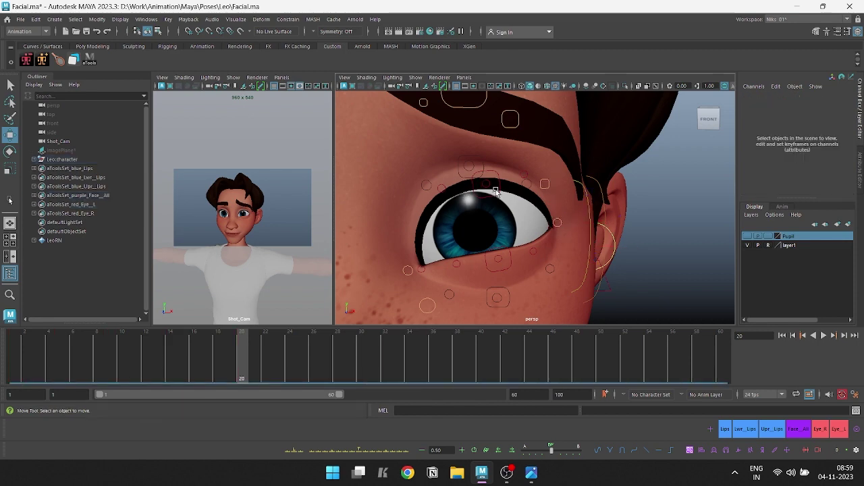
- Lower the whole left upper-eyelid control after undoing a trial point move
{"action": "left_click", "coordinate": [492, 185]}
{"action": "mouse_move", "coordinate": [491, 189]}
{"action": "left_mouse_down", "text": "alt"}
{"action": "mouse_move", "coordinate": [447, 231]}
{"action": "mouse_move", "coordinate": [439, 176]}
{"action": "left_mouse_up", "text": "alt"}
{"action": "left_click", "coordinate": [442, 192]}
{"action": "key", "text": "ctrl+z"}
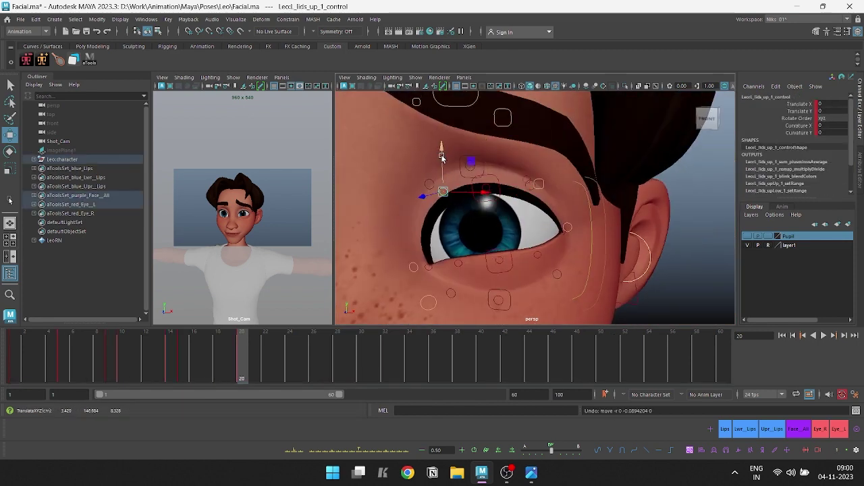
{"action": "left_click", "coordinate": [471, 192]}
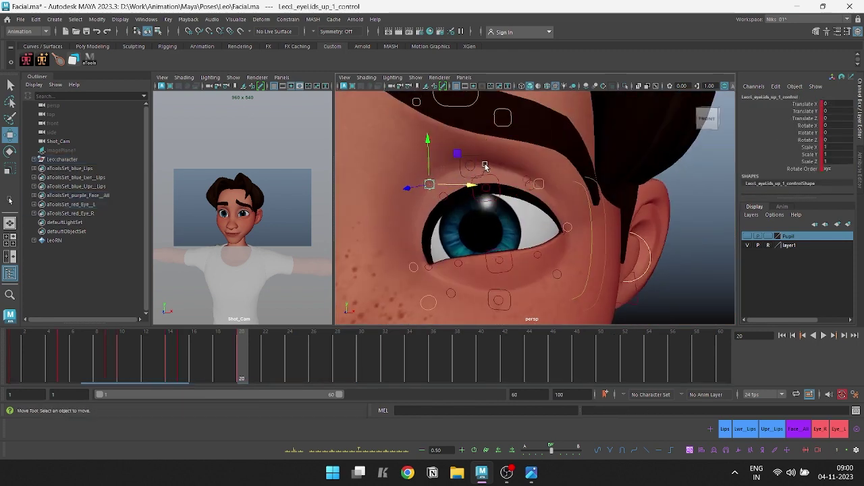
{"action": "left_click_drag", "start_coordinate": [471, 151], "coordinate": [471, 136]}
- Lower the upper eyelid base control slightly and select the inner upper-lid control
{"action": "left_click", "coordinate": [492, 186]}
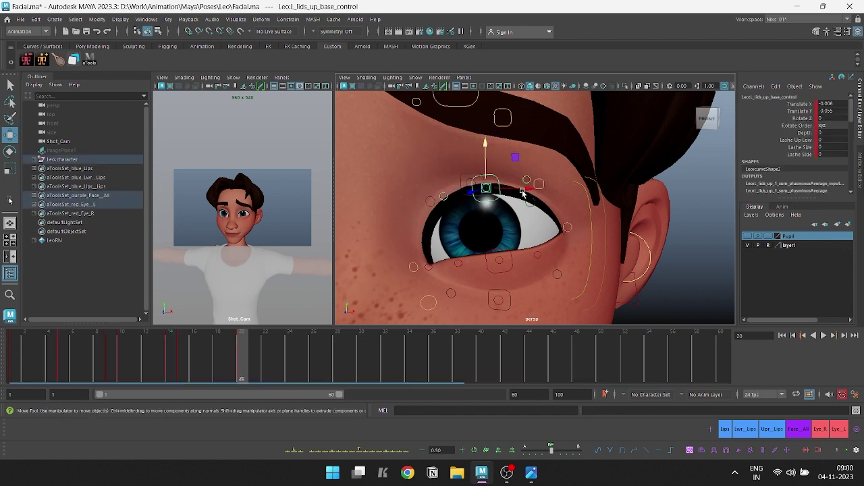
{"action": "mouse_move", "coordinate": [524, 188]}
{"action": "left_mouse_down"}
{"action": "mouse_move", "coordinate": [513, 190]}
{"action": "mouse_move", "coordinate": [482, 138]}
{"action": "left_mouse_up"}
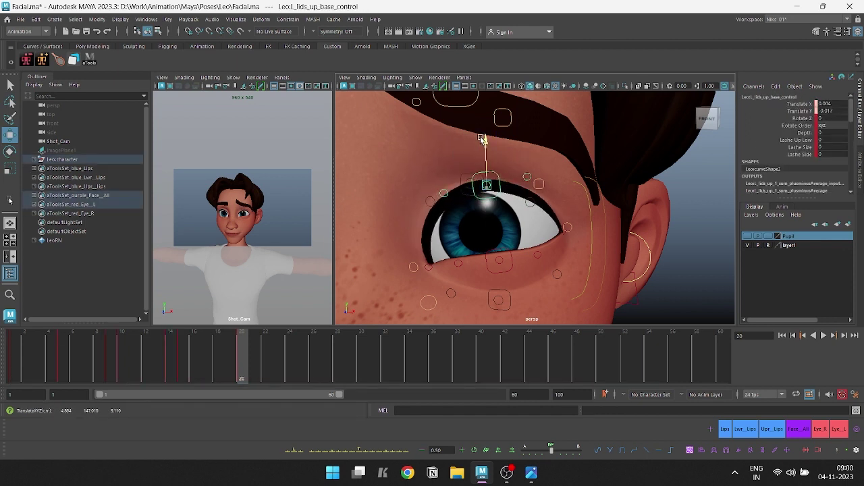
{"action": "left_click", "coordinate": [429, 266]}
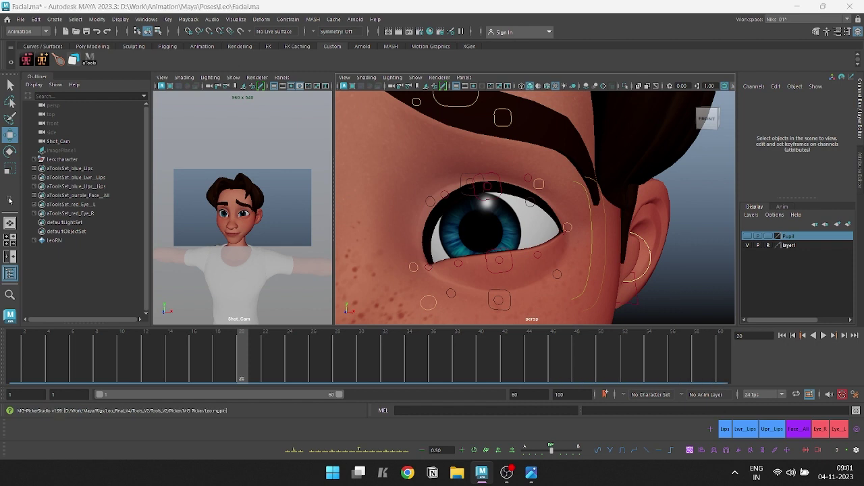
{"action": "left_click", "coordinate": [445, 196]}
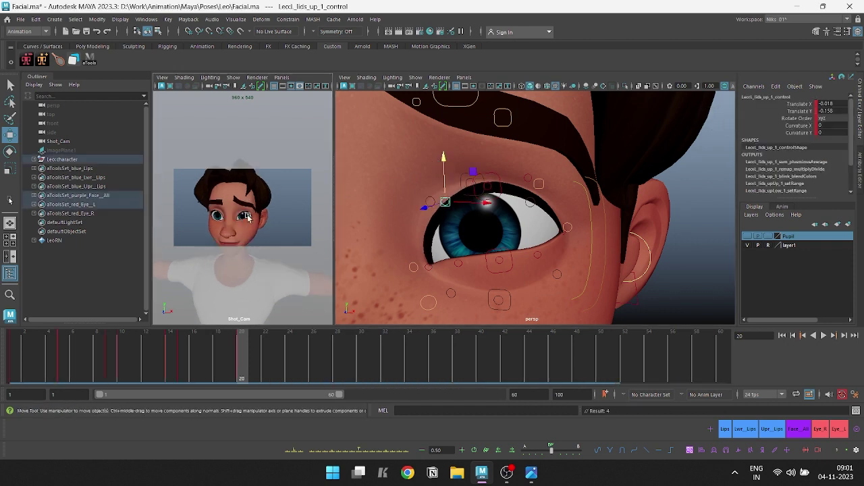
{"action": "scroll", "coordinate": [240, 209], "scroll_direction": "up", "scroll_amount": 5}
- Fill Shot_Cam with the face, nudge l_lids_up_base_control in X, and shift M_eye_aim_control sideways
{"action": "left_click", "coordinate": [294, 86]}
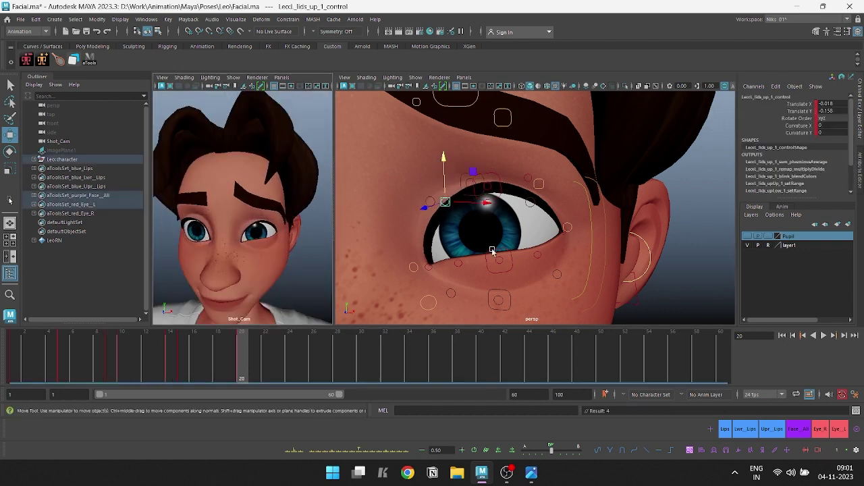
{"action": "left_click", "coordinate": [486, 187]}
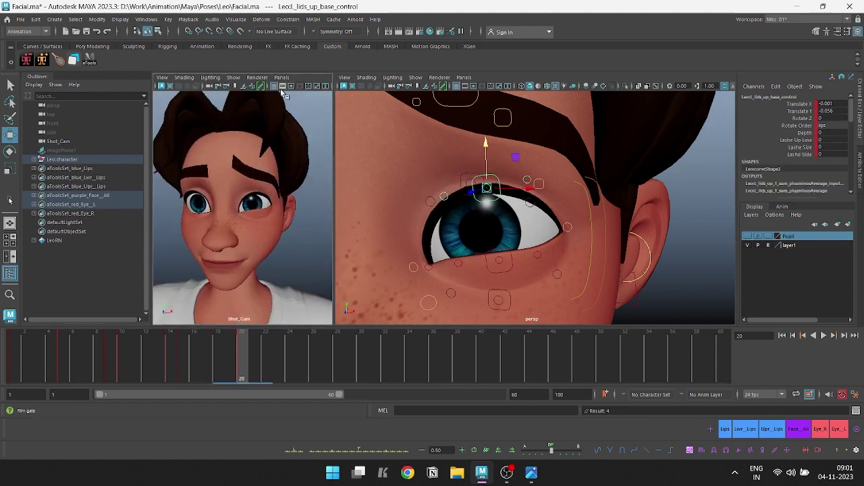
{"action": "scroll", "coordinate": [265, 229], "scroll_direction": "up", "scroll_amount": 2}
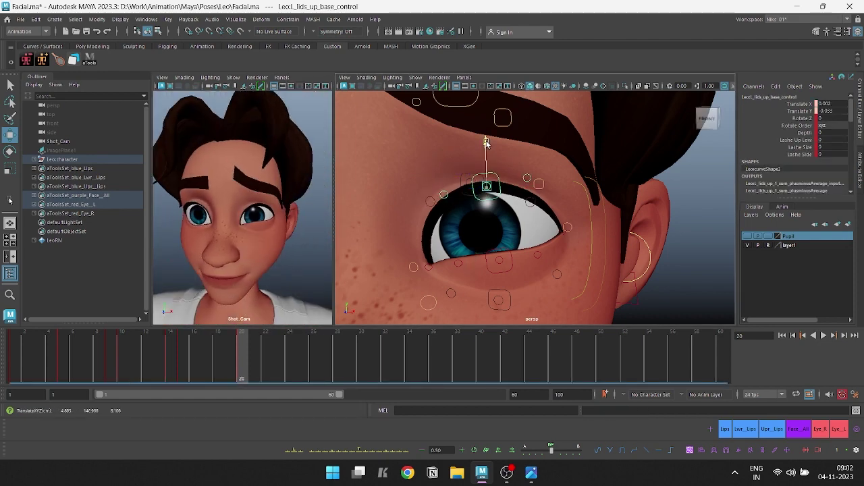
{"action": "left_click_drag", "start_coordinate": [529, 189], "coordinate": [537, 185]}
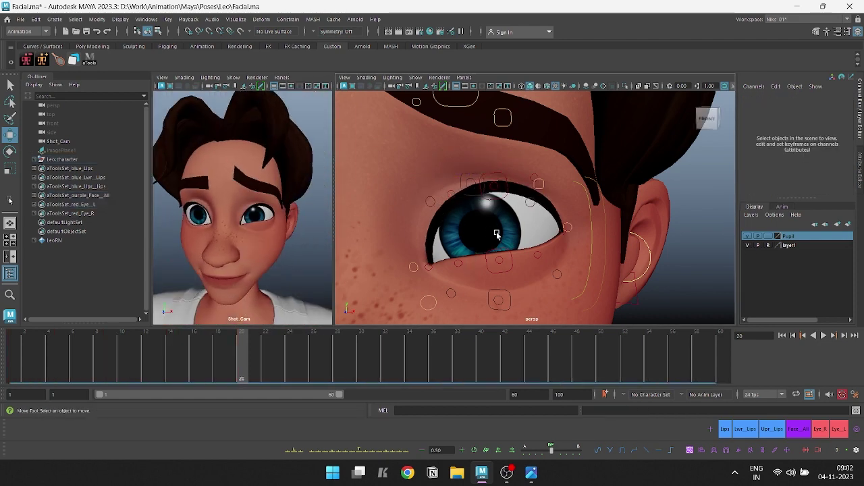
{"action": "scroll", "coordinate": [492, 227], "scroll_direction": "down", "scroll_amount": 5}
{"action": "left_click", "coordinate": [439, 257]}
{"action": "left_click_drag", "start_coordinate": [439, 257], "coordinate": [471, 265]}
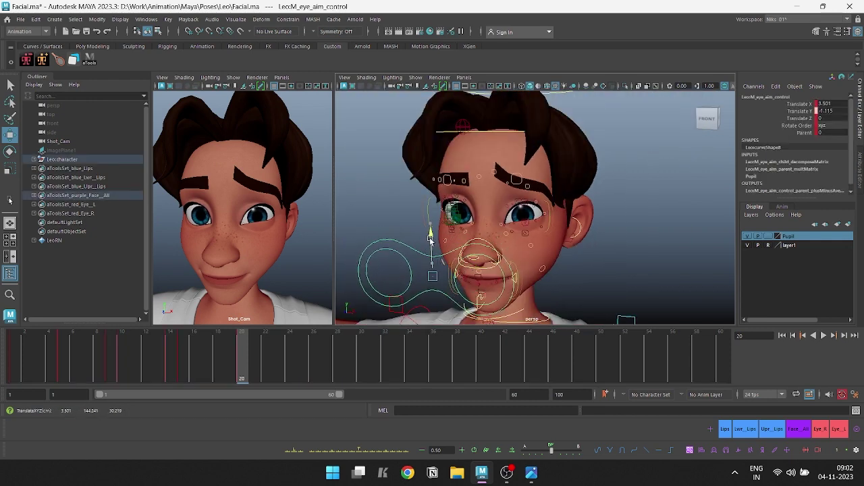
- Select the upper-lid point controls and raise the left lower eyelid base control
{"action": "scroll", "coordinate": [460, 212], "scroll_direction": "up", "scroll_amount": 5}
{"action": "left_click", "coordinate": [460, 211]}
{"action": "left_click", "coordinate": [476, 206]}
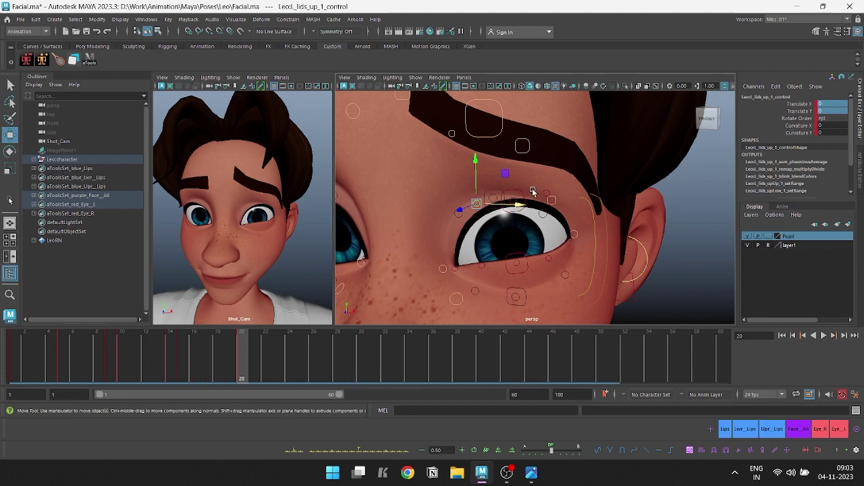
{"action": "left_click", "coordinate": [532, 195]}
{"action": "left_click", "coordinate": [549, 212]}
{"action": "left_click", "coordinate": [513, 199]}
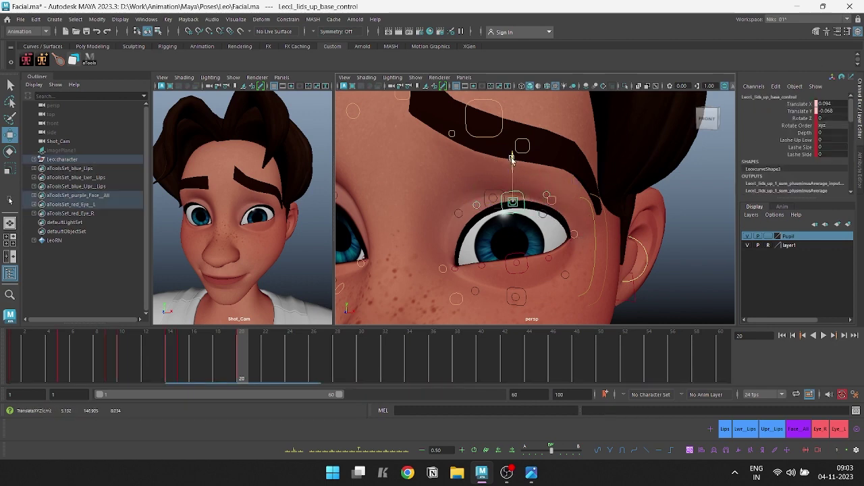
{"action": "left_click_drag", "start_coordinate": [512, 177], "coordinate": [512, 166]}
{"action": "left_click", "coordinate": [515, 298]}
{"action": "left_click_drag", "start_coordinate": [515, 255], "coordinate": [516, 229]}
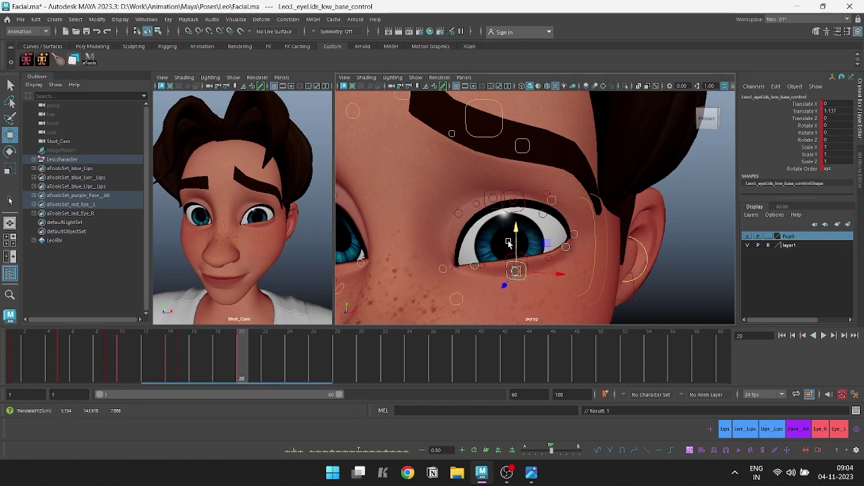
- Undo the last lower lid raise and drag l_brow_base_control to reshape the left brow
{"action": "left_click", "coordinate": [492, 252]}
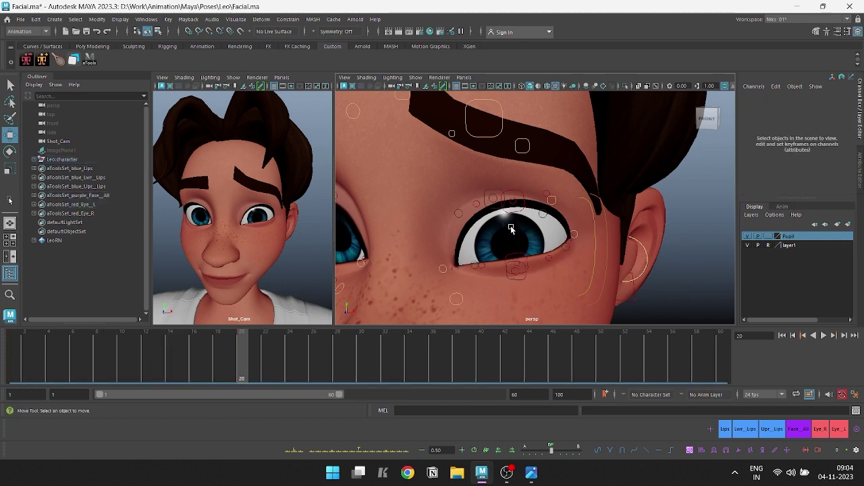
{"action": "key", "text": "ctrl+z"}
{"action": "key", "text": "ctrl+z"}
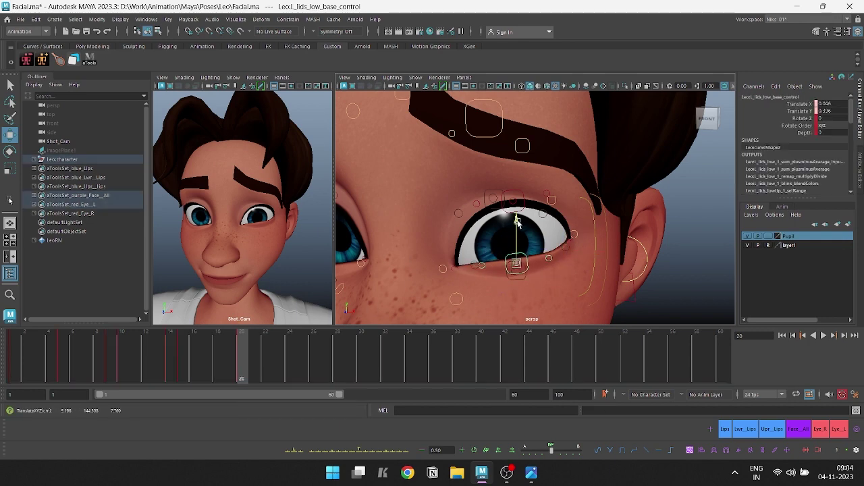
{"action": "left_click", "coordinate": [698, 226]}
{"action": "left_click", "coordinate": [501, 150]}
{"action": "middle_click_drag", "start_coordinate": [500, 150], "coordinate": [500, 197]}
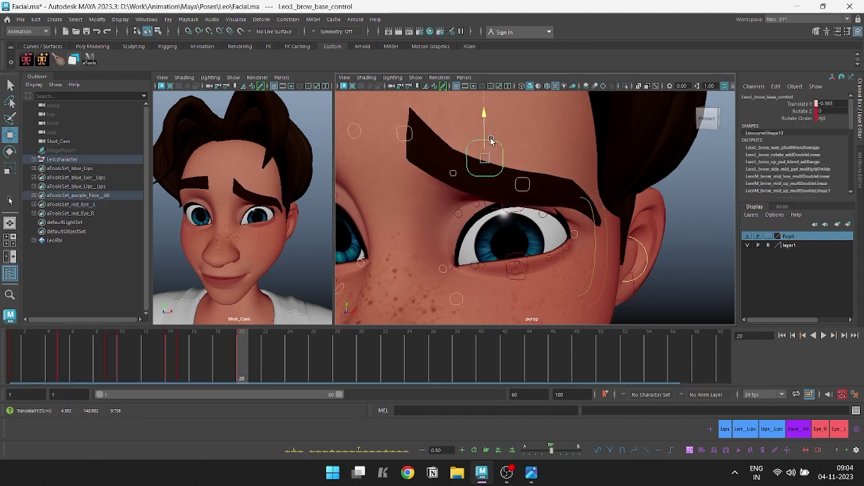
{"action": "left_click", "coordinate": [407, 147]}
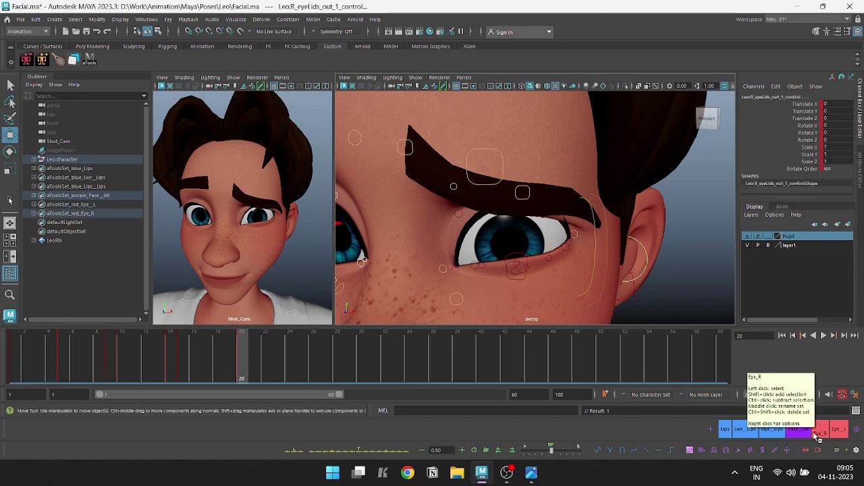
- Create an Eye_Socket_L picker button and selection set from the left eyelid and brow controls
{"action": "left_click", "coordinate": [841, 436]}
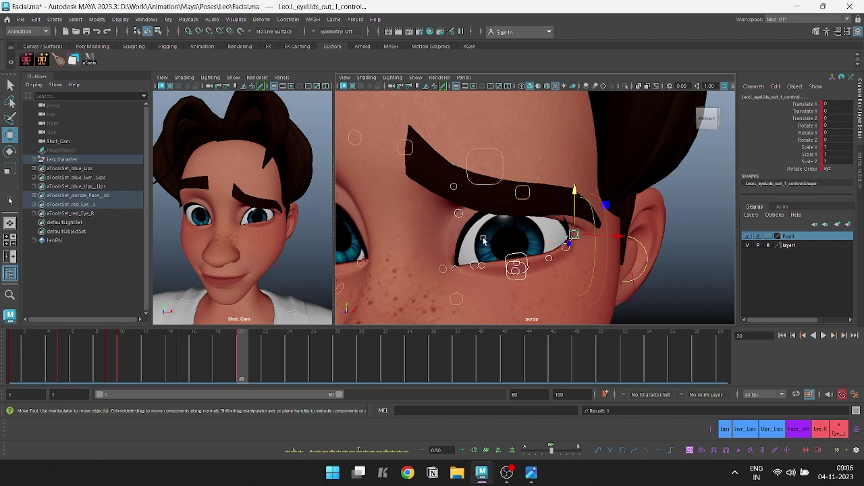
{"action": "left_click", "coordinate": [484, 166]}
{"action": "type", "text": "Eye_Socket"}
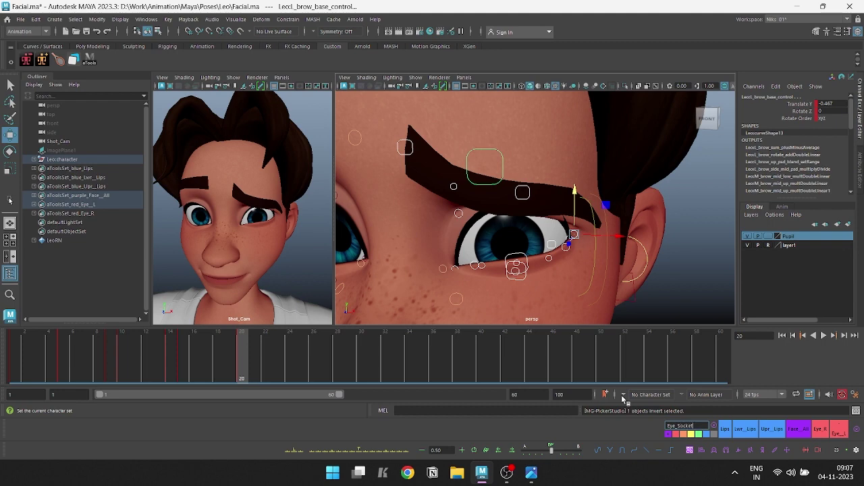
{"action": "type", "text": "_L"}
{"action": "key", "text": "Return"}
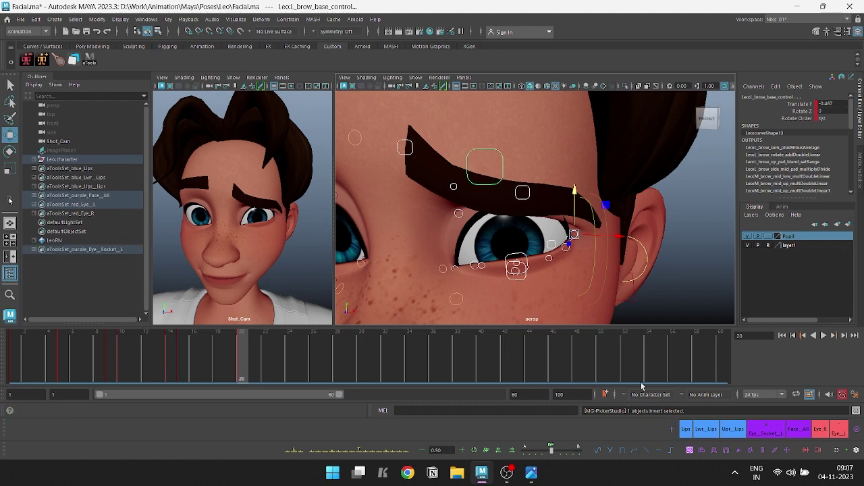
{"action": "right_click", "coordinate": [828, 430]}
{"action": "left_click", "coordinate": [804, 309]}
- Select the left eyelid control and compare the pose at the previous key and frame 20
{"action": "left_click", "coordinate": [816, 428]}
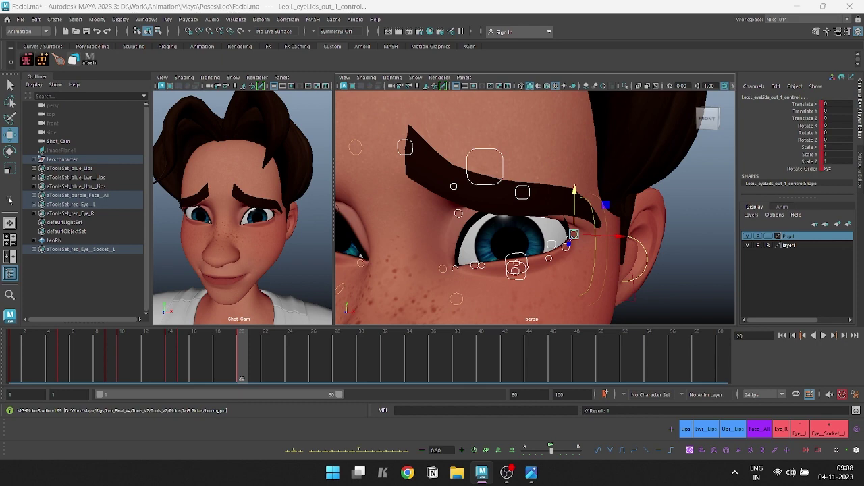
{"action": "key", "text": "comma"}
{"action": "key", "text": "period"}
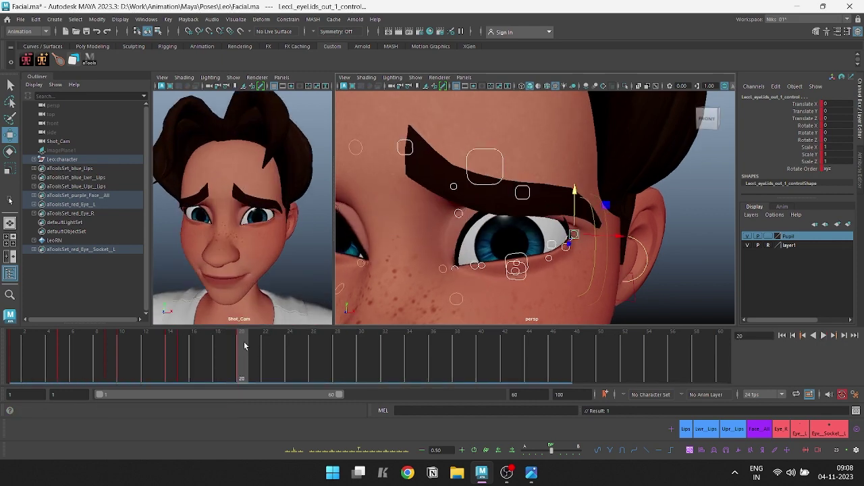
- Revert the inner lid change and pull the left upper eyelid down over the eye
{"action": "left_click", "coordinate": [453, 224]}
{"action": "key", "text": "ctrl+z"}
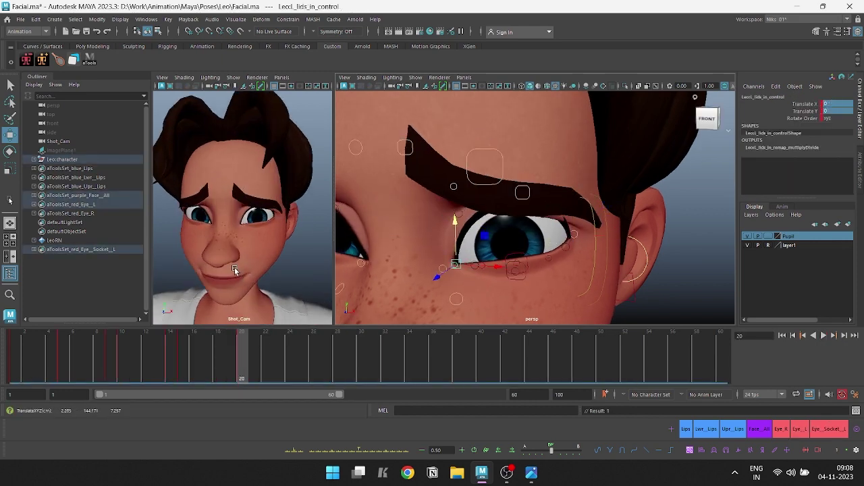
{"action": "key", "text": "ctrl+z"}
{"action": "key", "text": "ctrl+z"}
{"action": "key", "text": "ctrl+z"}
{"action": "key", "text": "ctrl+z"}
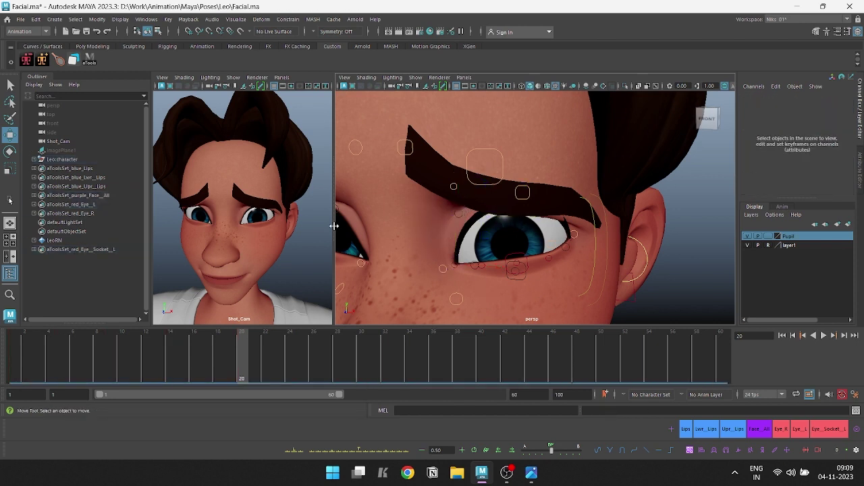
{"action": "left_click", "coordinate": [494, 167]}
{"action": "mouse_move", "coordinate": [494, 167]}
{"action": "left_mouse_down"}
{"action": "mouse_move", "coordinate": [492, 221]}
{"action": "mouse_move", "coordinate": [517, 207]}
{"action": "mouse_move", "coordinate": [505, 244]}
{"action": "left_mouse_up"}
{"action": "left_click", "coordinate": [440, 276]}
{"action": "key", "text": "ctrl+z"}
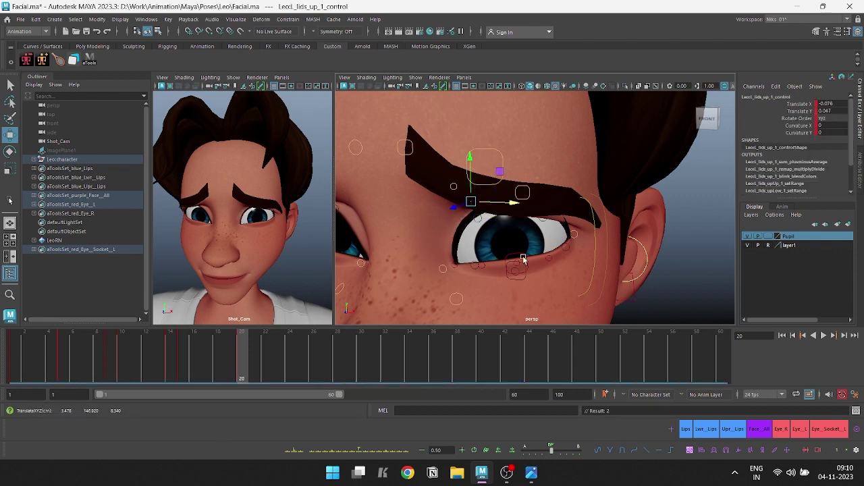
- Adjust selections on the left lower and outer eyelid controls
{"action": "left_click", "coordinate": [523, 258]}
{"action": "left_click", "coordinate": [479, 294]}
{"action": "left_click", "coordinate": [442, 268]}
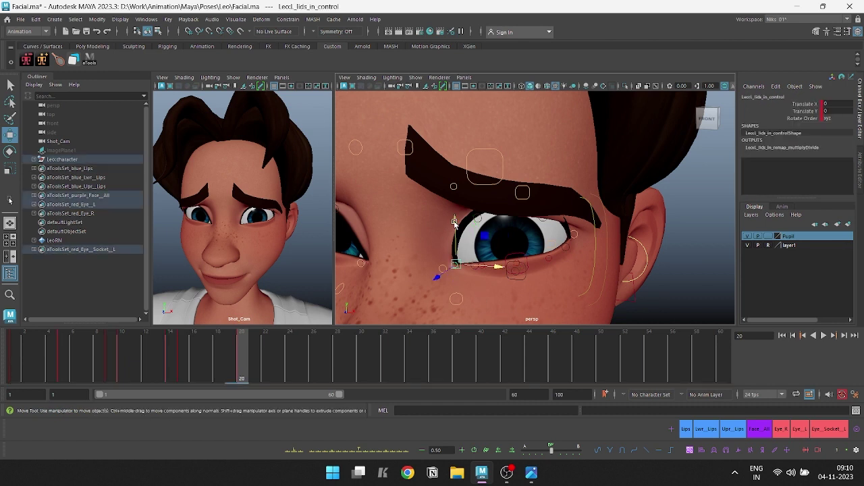
{"action": "left_click", "coordinate": [475, 265]}
{"action": "left_click", "coordinate": [493, 300]}
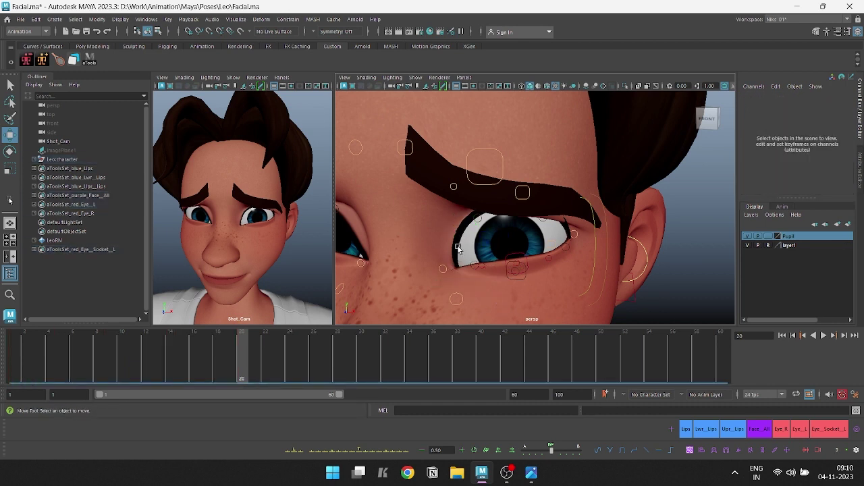
{"action": "left_click", "coordinate": [574, 234]}
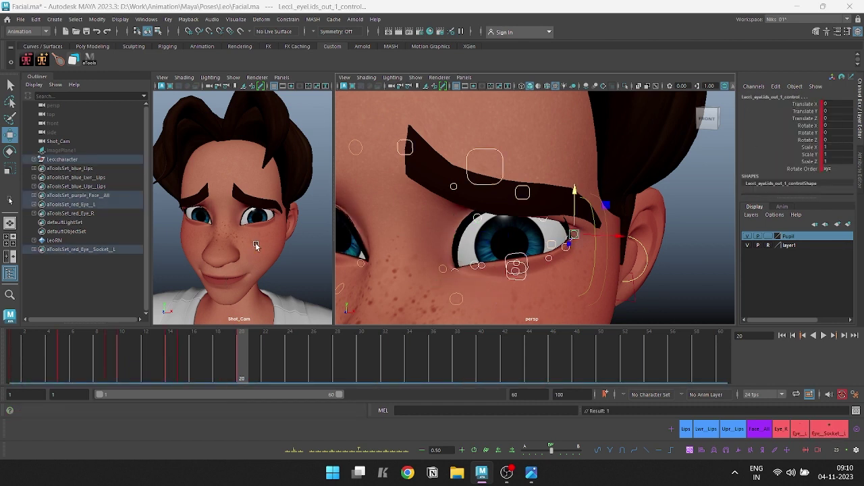
- Shift the middle brow control and slide l_brow_1_control in X toward the face centre
{"action": "left_click_drag", "start_coordinate": [473, 216], "coordinate": [392, 202], "text": "alt"}
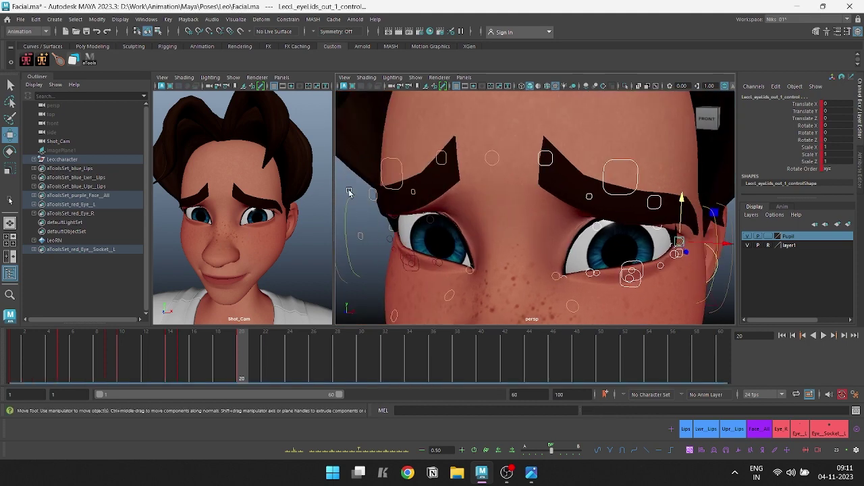
{"action": "left_click", "coordinate": [370, 201]}
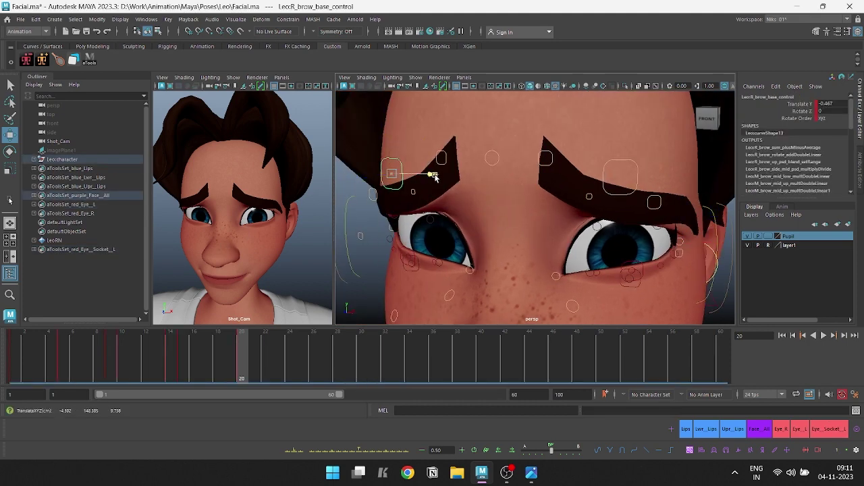
{"action": "left_click", "coordinate": [433, 136]}
{"action": "left_click", "coordinate": [491, 159]}
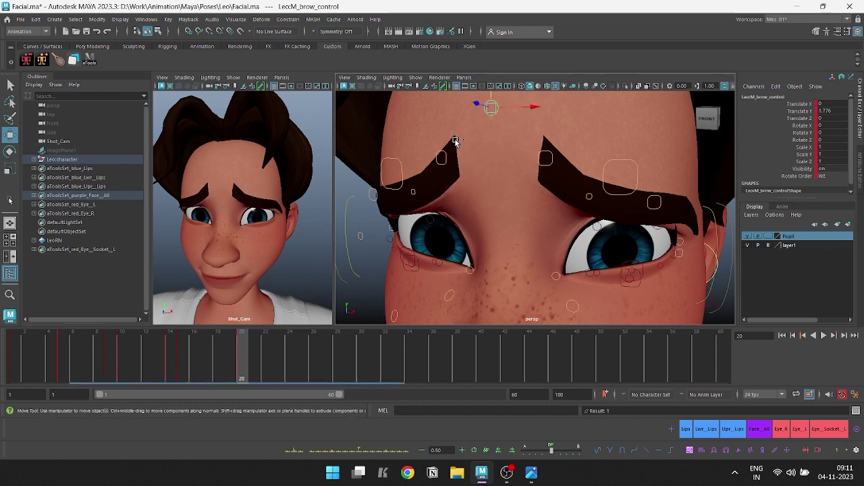
{"action": "left_click_drag", "start_coordinate": [441, 158], "coordinate": [464, 158]}
{"action": "left_click", "coordinate": [545, 158]}
{"action": "left_click_drag", "start_coordinate": [578, 159], "coordinate": [549, 158]}
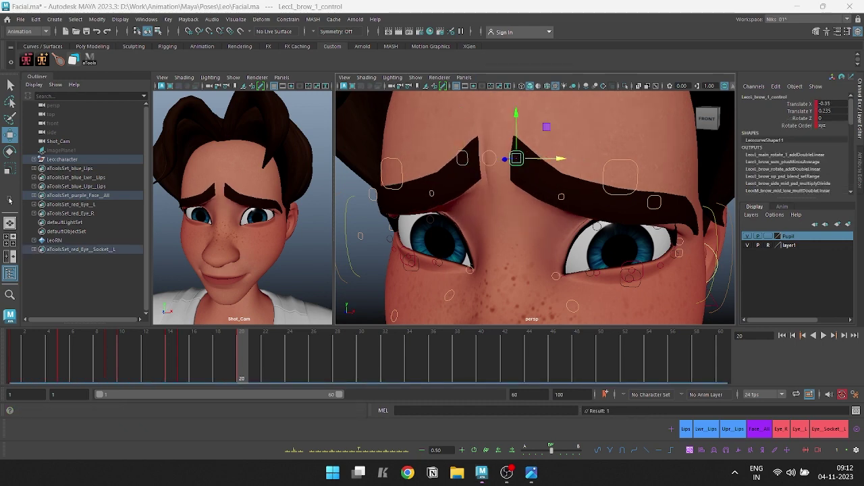
- Step back to frame 19, save Facial.ma, and play the timeline to review
{"action": "key", "text": "alt+comma"}
{"action": "key", "text": "ctrl+s"}
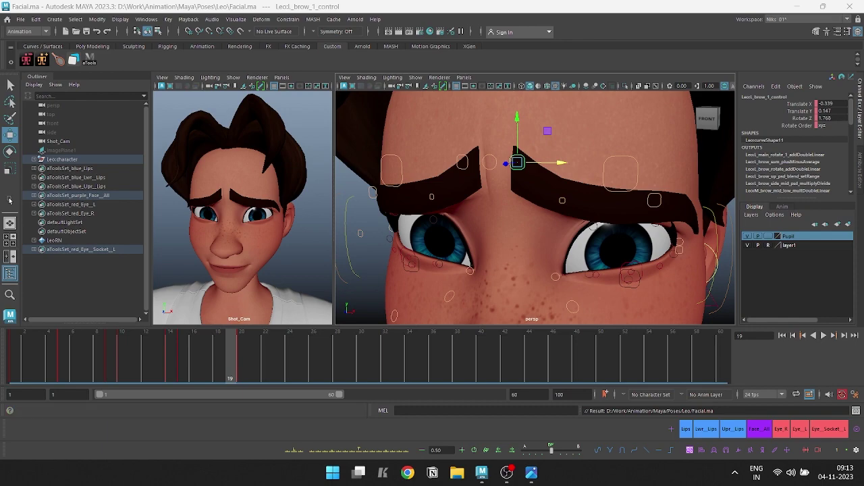
{"action": "key", "text": "alt+v"}
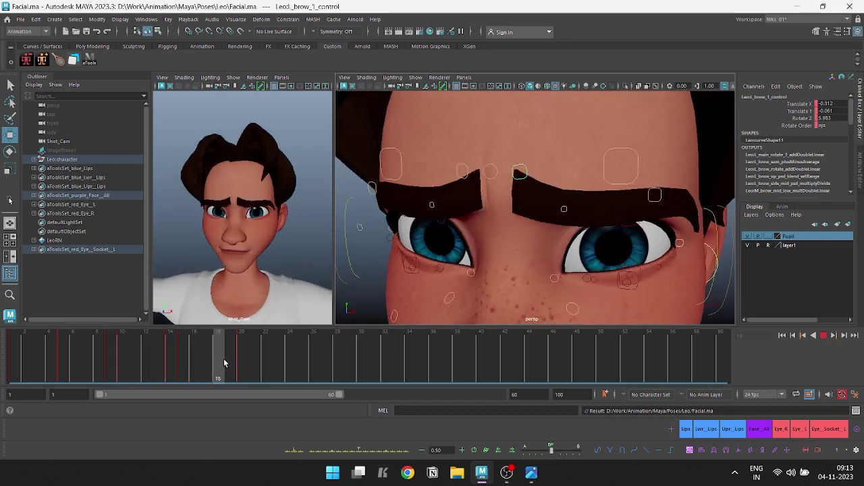
- Stop playback at frame 20 and drag the left lower eyelid base control down
{"action": "left_click", "coordinate": [247, 367]}
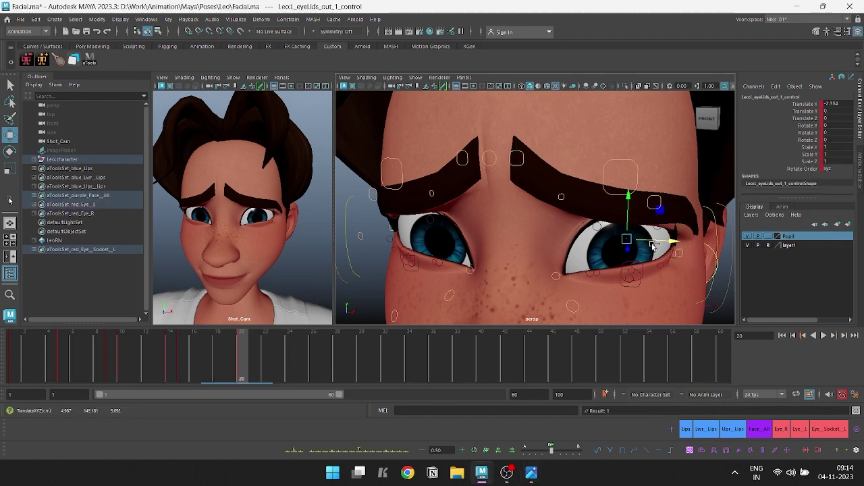
{"action": "left_click", "coordinate": [288, 307]}
{"action": "left_click", "coordinate": [675, 256]}
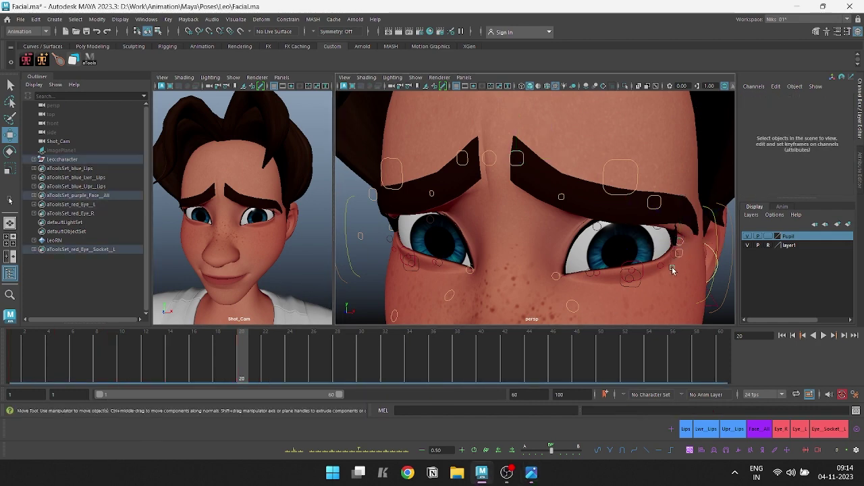
{"action": "mouse_move", "coordinate": [675, 256]}
{"action": "left_mouse_down", "text": "alt"}
{"action": "mouse_move", "coordinate": [658, 293]}
{"action": "mouse_move", "coordinate": [660, 270]}
{"action": "left_mouse_up", "text": "alt"}
{"action": "left_click", "coordinate": [670, 264]}
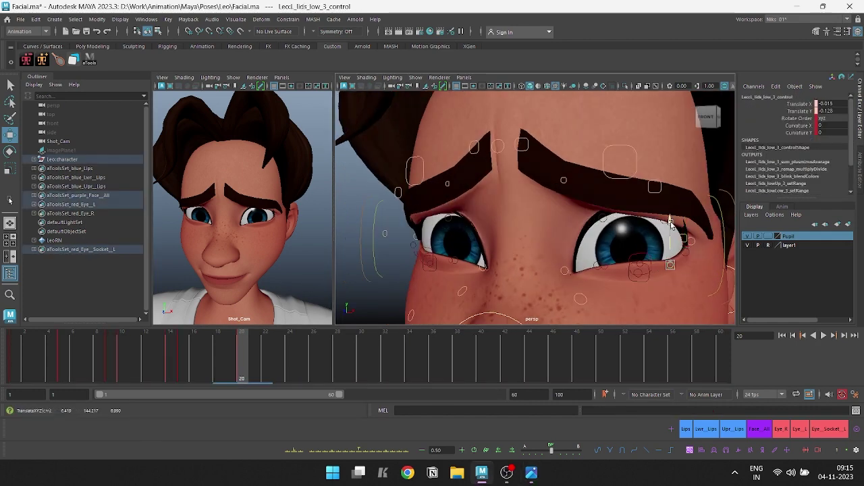
{"action": "left_click", "coordinate": [639, 269]}
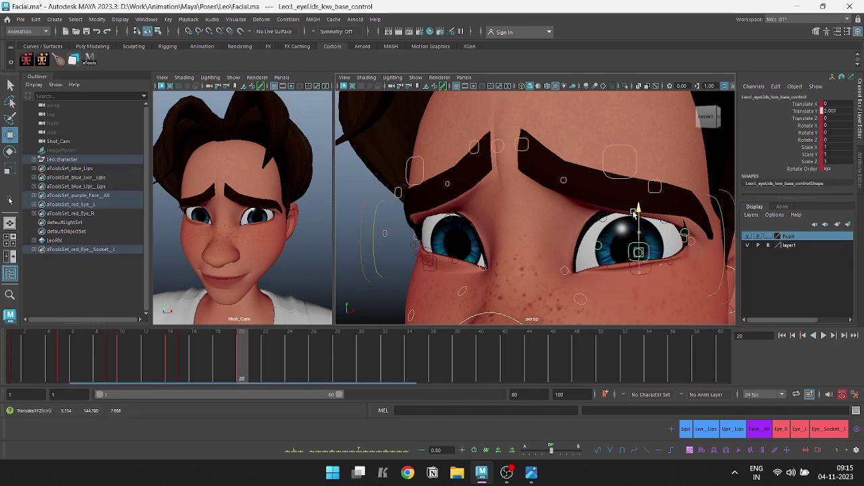
{"action": "left_click_drag", "start_coordinate": [635, 213], "coordinate": [646, 239]}
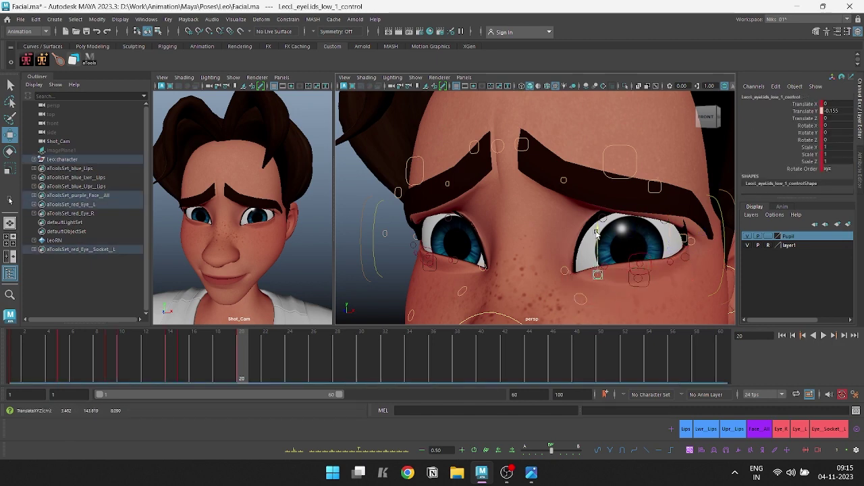
- Select the outer lower-lid controls, view the face from below, and move to frame 25
{"action": "left_click", "coordinate": [682, 297]}
{"action": "left_click_drag", "start_coordinate": [625, 279], "coordinate": [530, 310]}
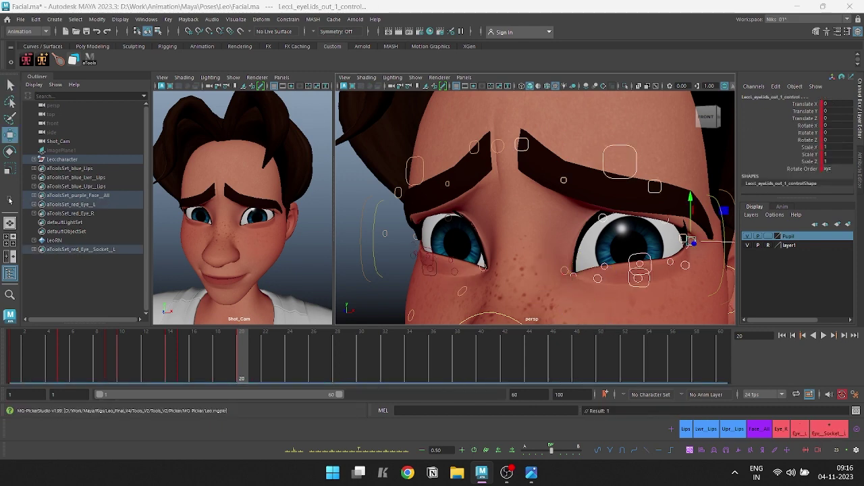
{"action": "left_click", "coordinate": [620, 162]}
{"action": "left_click", "coordinate": [595, 202]}
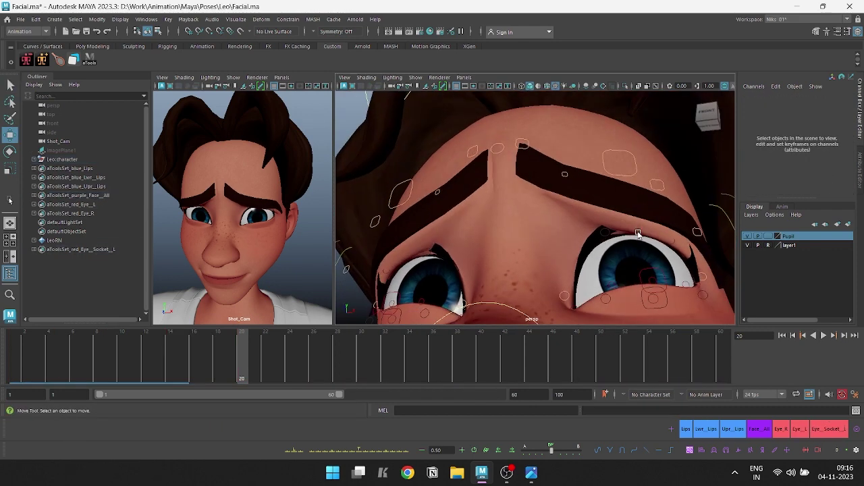
{"action": "left_click_drag", "start_coordinate": [594, 203], "coordinate": [579, 231], "text": "alt"}
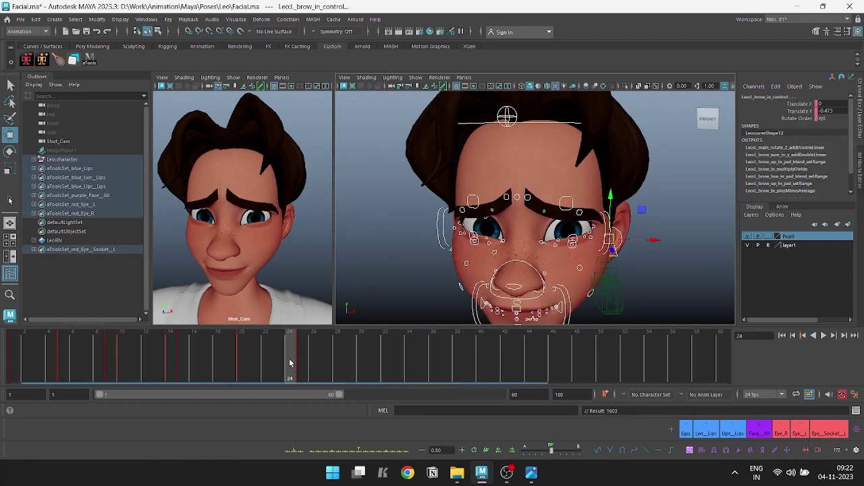
{"action": "left_click", "coordinate": [301, 364]}
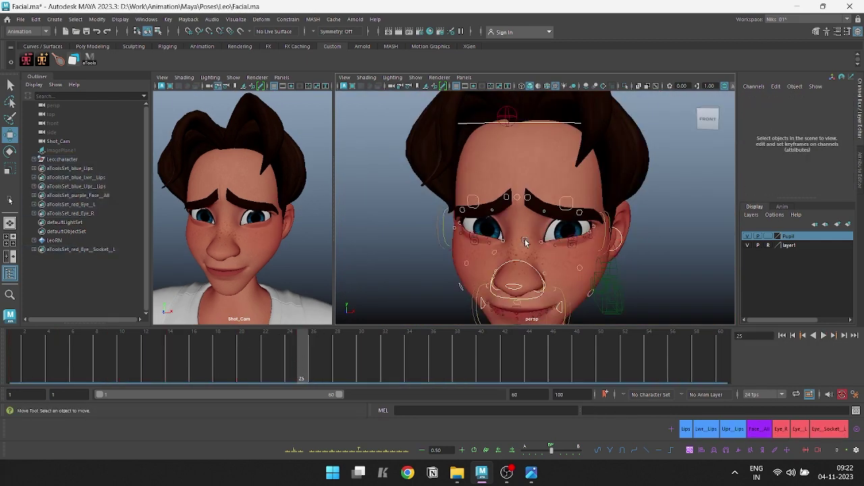
{"action": "left_click", "coordinate": [565, 202]}
- At frame 30, undo the last brow move and reset all face controls to default
{"action": "left_click_drag", "start_coordinate": [301, 360], "coordinate": [361, 360]}
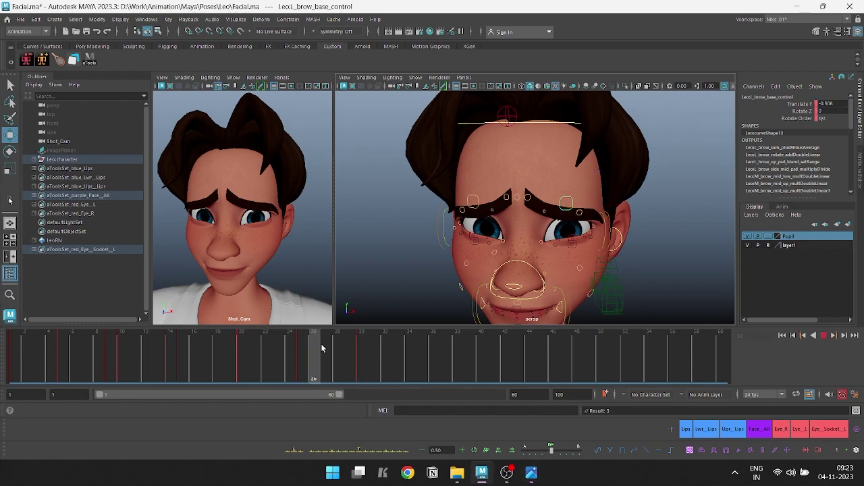
{"action": "key", "text": "ctrl+z"}
{"action": "left_click", "coordinate": [458, 192]}
{"action": "key", "text": "ctrl+a"}
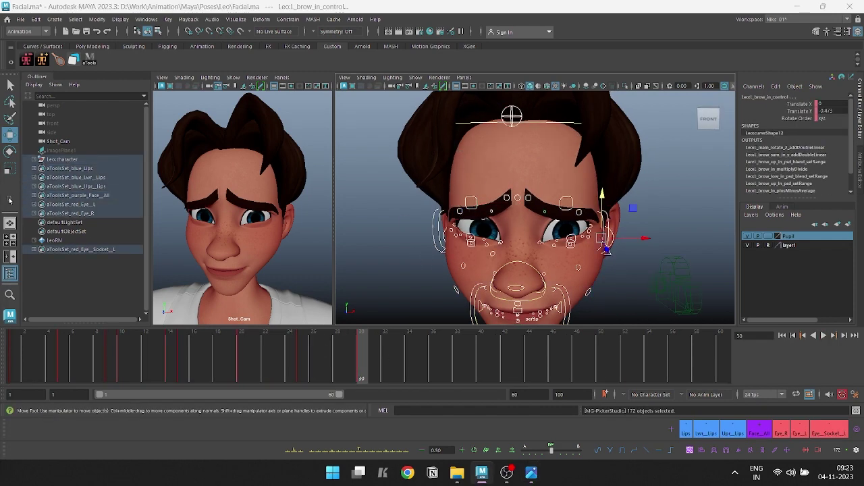
{"action": "key", "text": "alt+r"}
{"action": "left_click", "coordinate": [636, 281]}
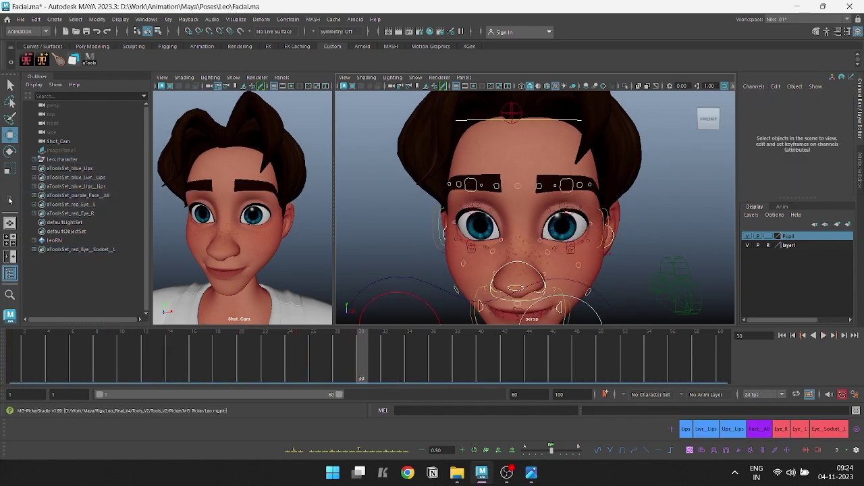
{"action": "key", "text": "ctrl+z"}
- Select the first right brow control and right brow base, undoing a trial rotation
{"action": "left_click", "coordinate": [622, 282]}
{"action": "left_click", "coordinate": [473, 234]}
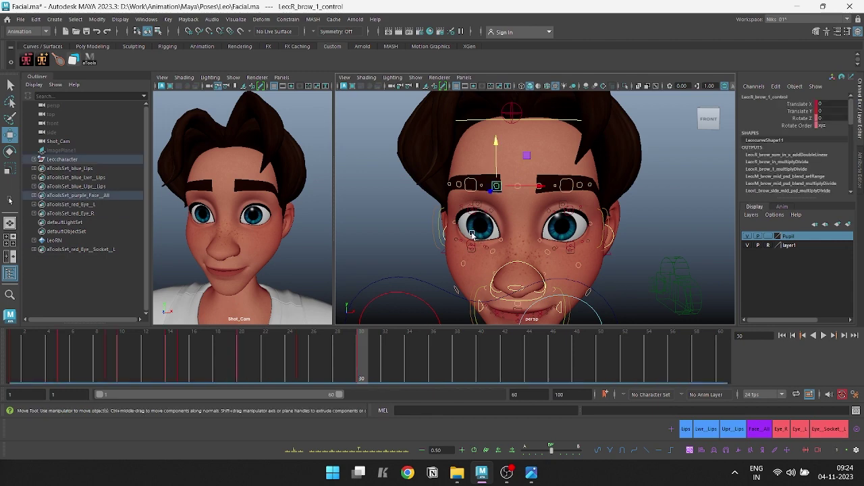
{"action": "left_click", "coordinate": [477, 173]}
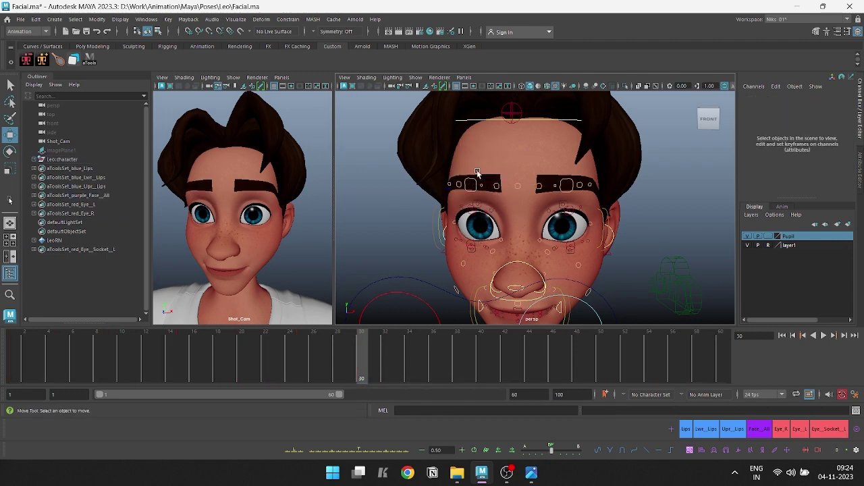
{"action": "left_click", "coordinate": [480, 143]}
{"action": "key", "text": "e"}
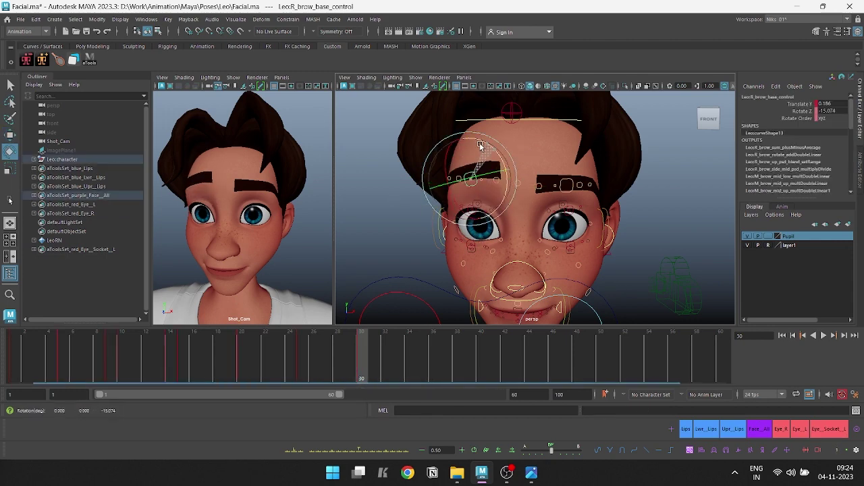
{"action": "key", "text": "ctrl+z"}
{"action": "key", "text": "ctrl+z"}
{"action": "key", "text": "w"}
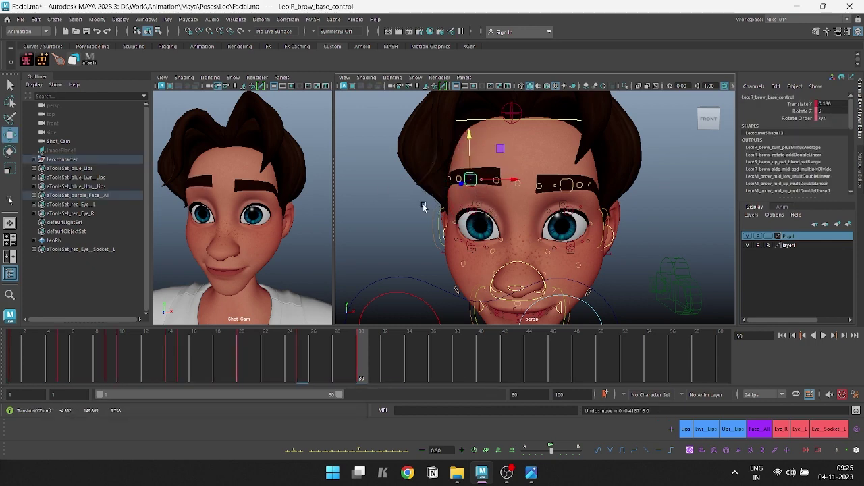
- Select the right brow's inner, numbered and base controls to arch the brow, then save Facial.ma
{"action": "left_click", "coordinate": [481, 183]}
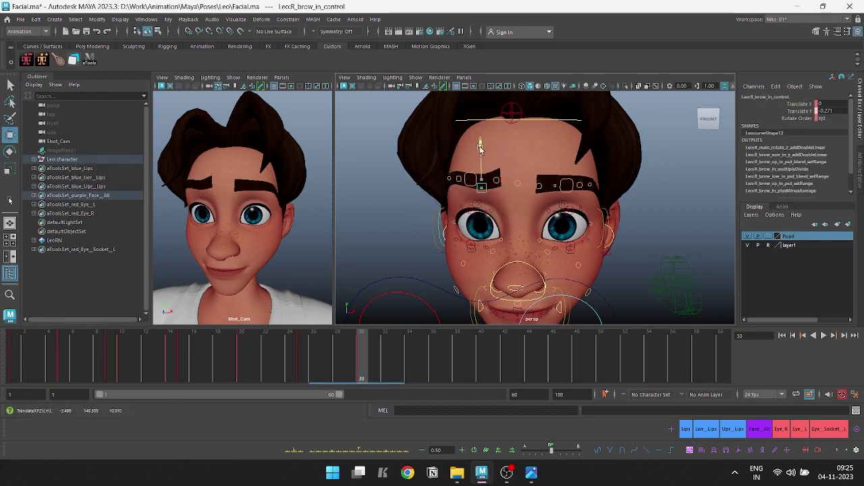
{"action": "left_click", "coordinate": [458, 173]}
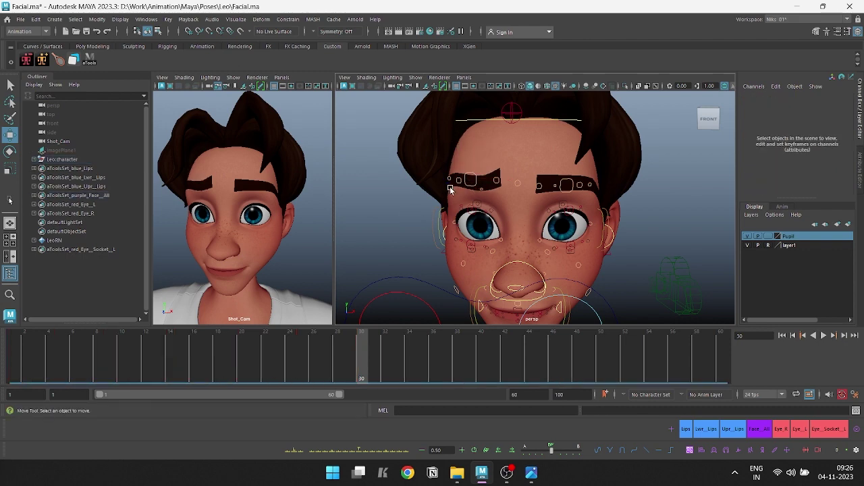
{"action": "left_click", "coordinate": [449, 180]}
{"action": "left_click_drag", "start_coordinate": [432, 176], "coordinate": [450, 166], "text": "alt"}
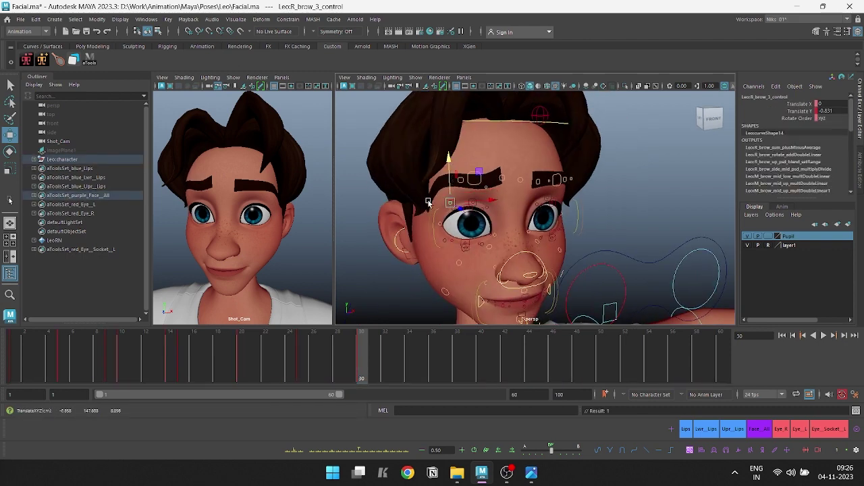
{"action": "left_click_drag", "start_coordinate": [428, 203], "coordinate": [472, 189], "text": "alt"}
{"action": "left_click", "coordinate": [491, 179]}
{"action": "left_click", "coordinate": [471, 190]}
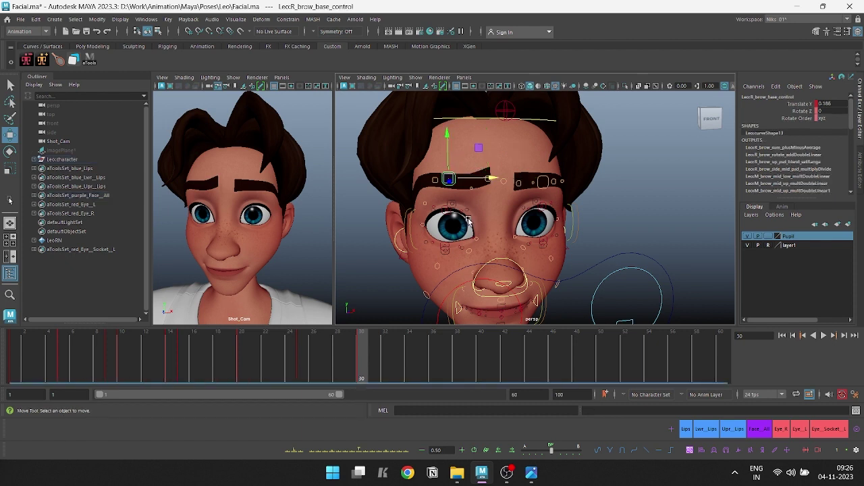
{"action": "left_click", "coordinate": [444, 123]}
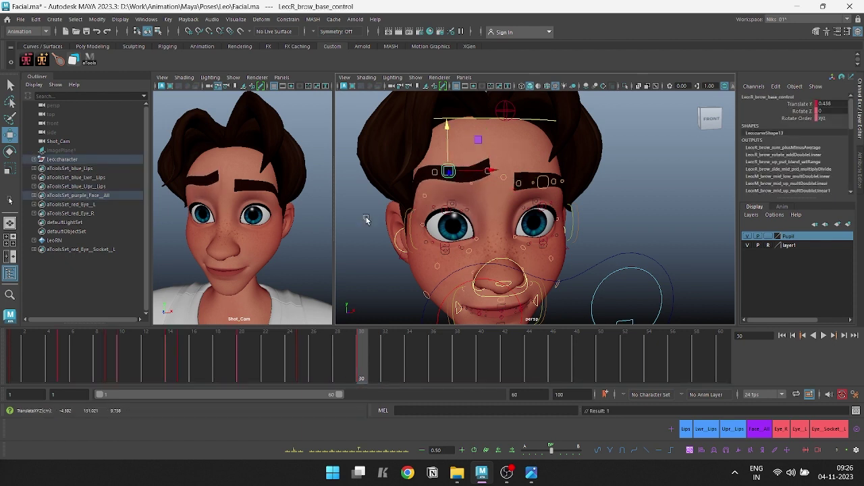
{"action": "left_click", "coordinate": [487, 167]}
{"action": "left_click", "coordinate": [427, 206]}
{"action": "key", "text": "ctrl+s"}
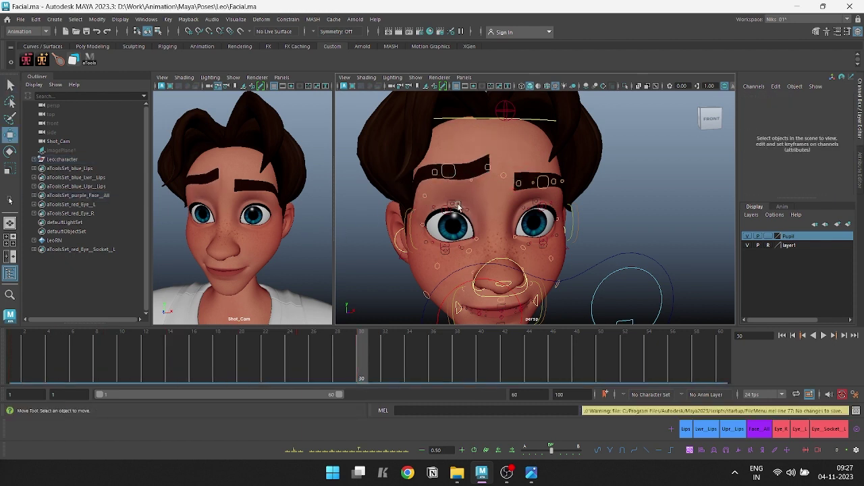
- Raise the right upper eyelid base control toward the brow and save the scene
{"action": "left_click", "coordinate": [451, 223]}
{"action": "scroll", "coordinate": [432, 203], "scroll_direction": "up", "scroll_amount": 3}
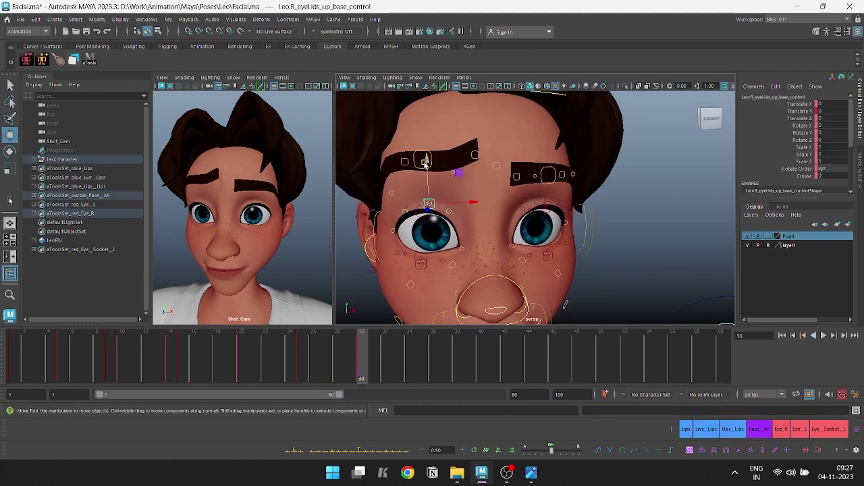
{"action": "left_click_drag", "start_coordinate": [428, 192], "coordinate": [426, 148]}
{"action": "left_click", "coordinate": [420, 159]}
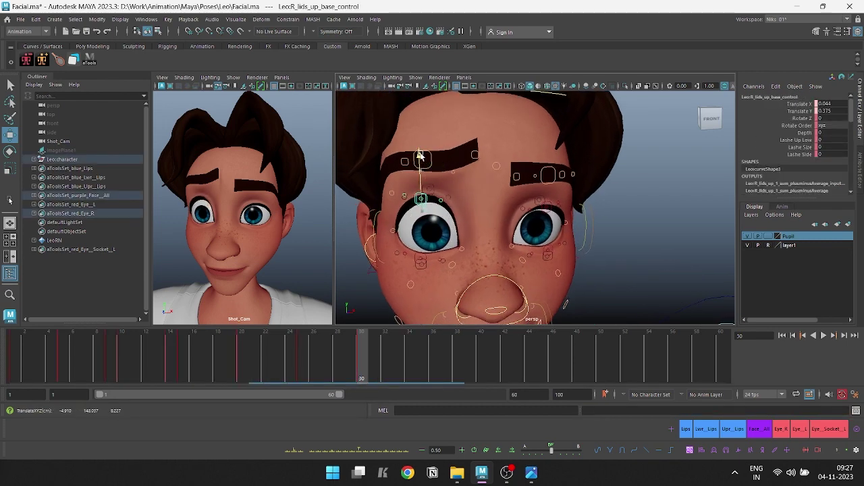
{"action": "key", "text": "w"}
{"action": "key", "text": "ctrl+s"}
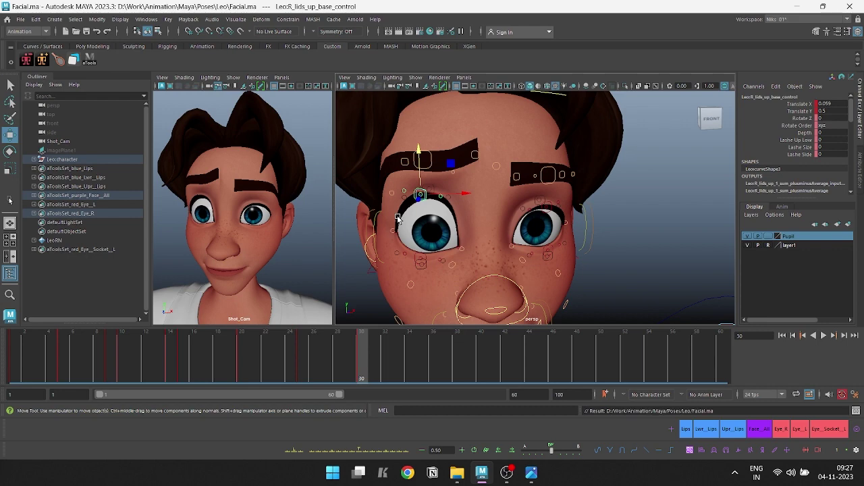
- Move the eye aim control to shift Leo's gaze
{"action": "scroll", "coordinate": [405, 216], "scroll_direction": "down", "scroll_amount": 3}
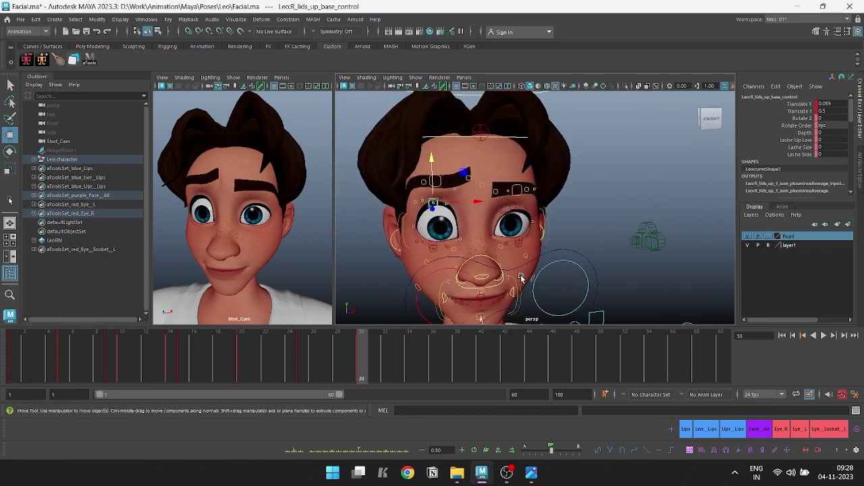
{"action": "left_click", "coordinate": [513, 222]}
{"action": "left_click_drag", "start_coordinate": [500, 230], "coordinate": [512, 218]}
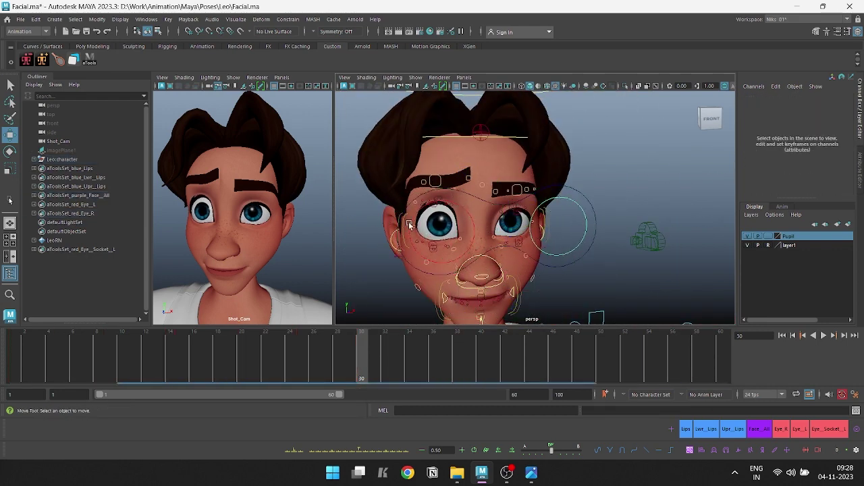
{"action": "scroll", "coordinate": [473, 196], "scroll_direction": "up", "scroll_amount": 5}
{"action": "left_click", "coordinate": [467, 192]}
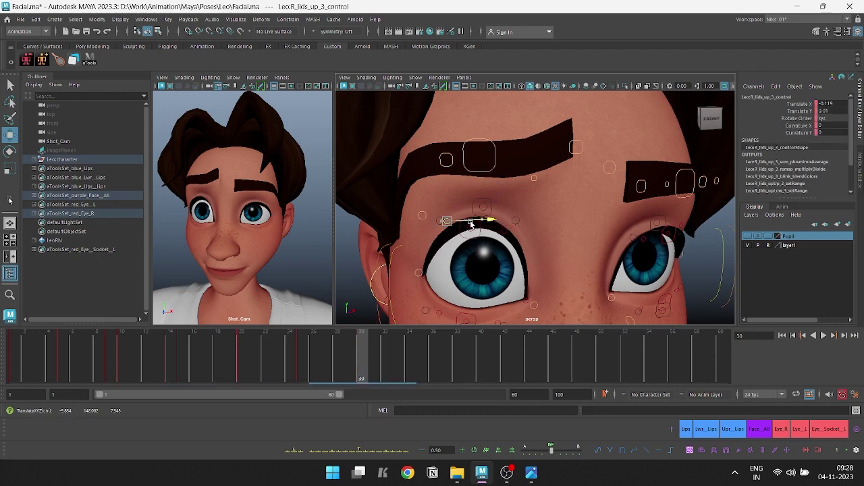
{"action": "left_click", "coordinate": [472, 203]}
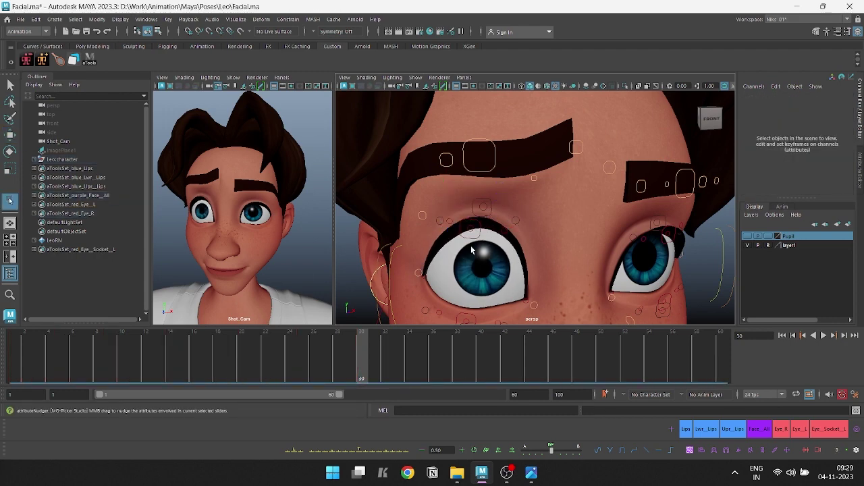
- Check the right eye aim control, then raise the upper eyelid to widen the eye
{"action": "scroll", "coordinate": [540, 216], "scroll_direction": "down", "scroll_amount": 2}
{"action": "left_click", "coordinate": [600, 201]}
{"action": "scroll", "coordinate": [599, 201], "scroll_direction": "down", "scroll_amount": 4}
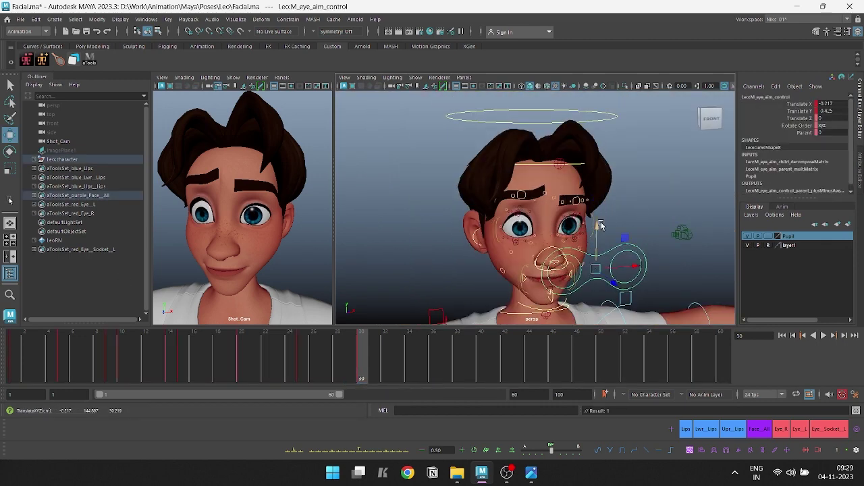
{"action": "left_click", "coordinate": [499, 231]}
{"action": "scroll", "coordinate": [500, 231], "scroll_direction": "up", "scroll_amount": 5}
{"action": "left_click_drag", "start_coordinate": [499, 231], "coordinate": [491, 193]}
- Pull the outer upper lid up and outward, then select all right-eye controls
{"action": "scroll", "coordinate": [408, 299], "scroll_direction": "up", "scroll_amount": 3}
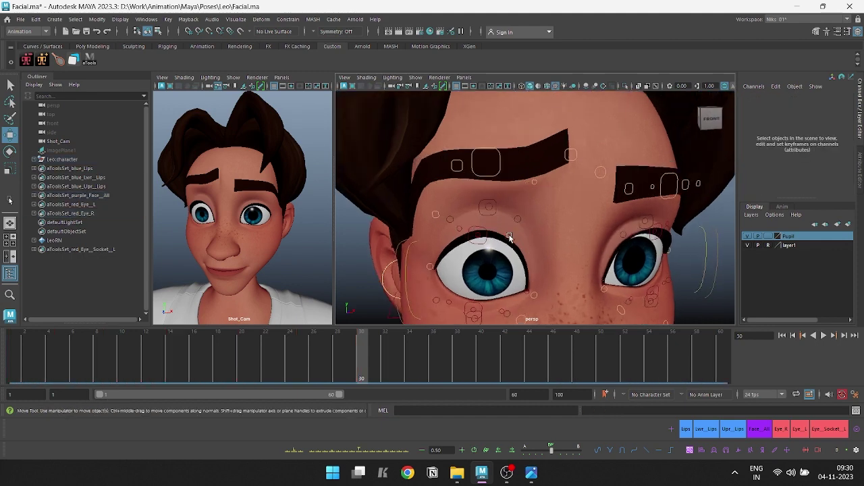
{"action": "left_click", "coordinate": [493, 233]}
{"action": "mouse_move", "coordinate": [493, 233]}
{"action": "left_mouse_down"}
{"action": "mouse_move", "coordinate": [483, 223]}
{"action": "mouse_move", "coordinate": [517, 221]}
{"action": "left_mouse_up"}
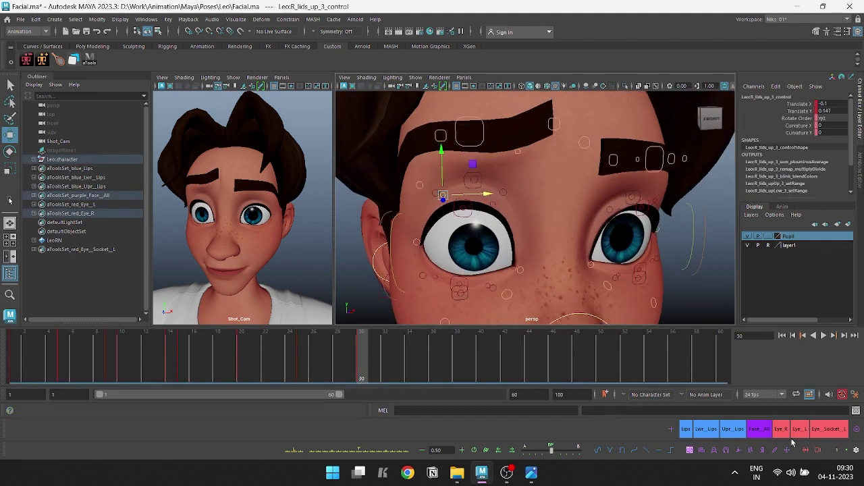
{"action": "left_click", "coordinate": [781, 431]}
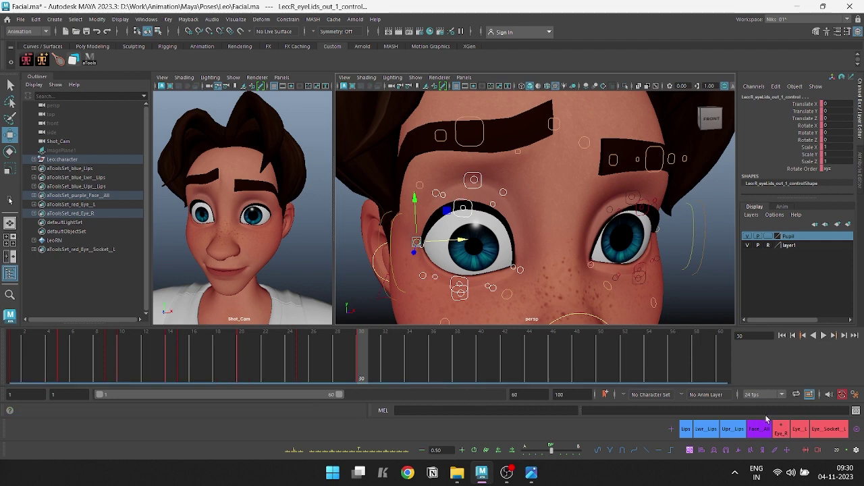
- Select the two right brow controls and the outer right eyelid control
{"action": "left_click", "coordinate": [554, 126]}
{"action": "left_click", "coordinate": [440, 135]}
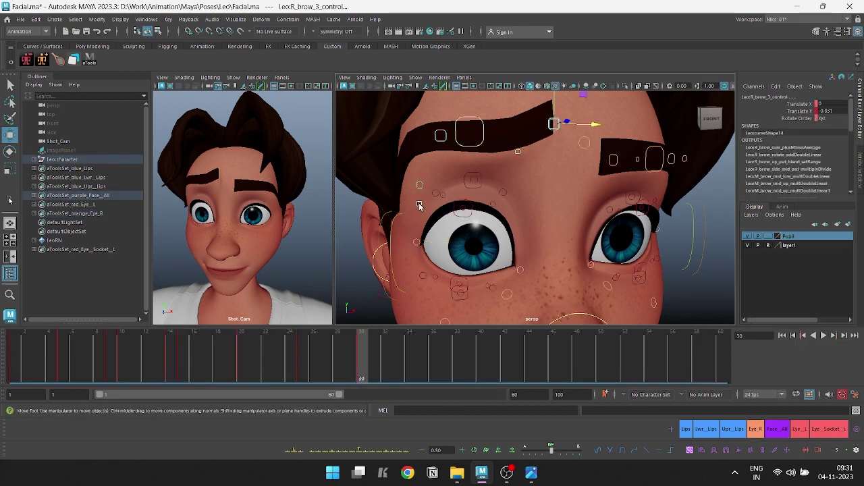
{"action": "left_click", "coordinate": [417, 242]}
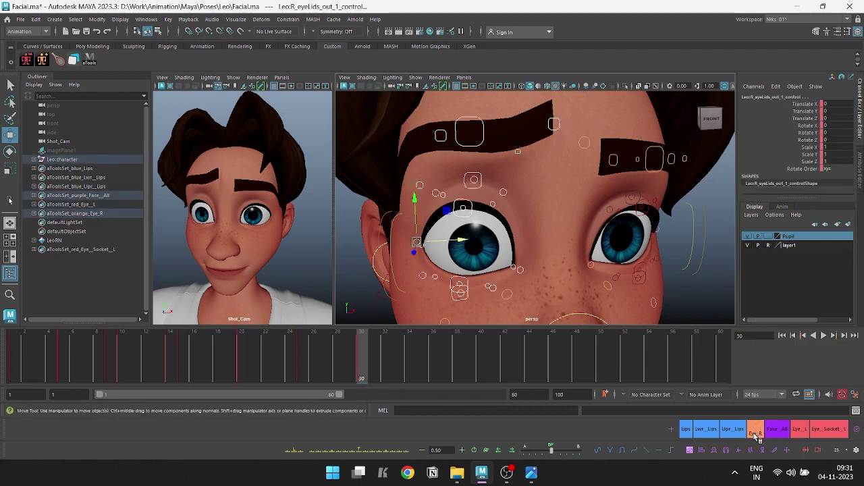
- Rename the right-eye selection set to Socket_R
{"action": "right_click", "coordinate": [755, 428]}
{"action": "left_click", "coordinate": [758, 373]}
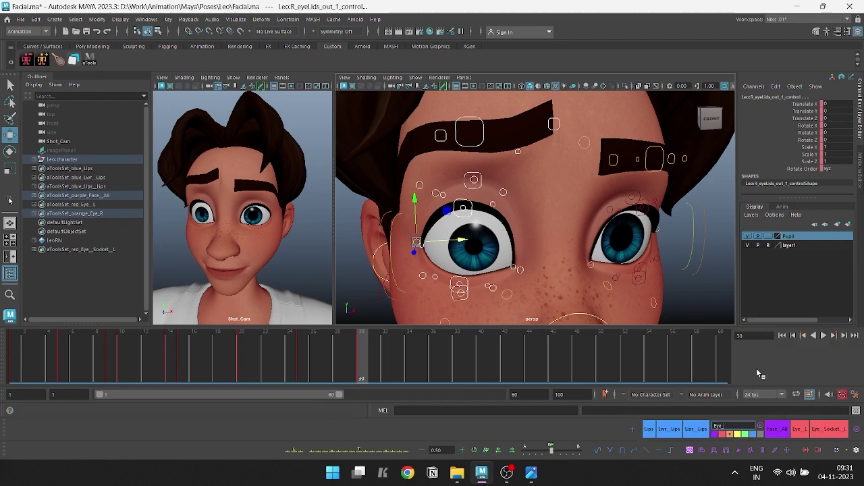
{"action": "type", "text": "R"}
{"action": "key", "text": "Return"}
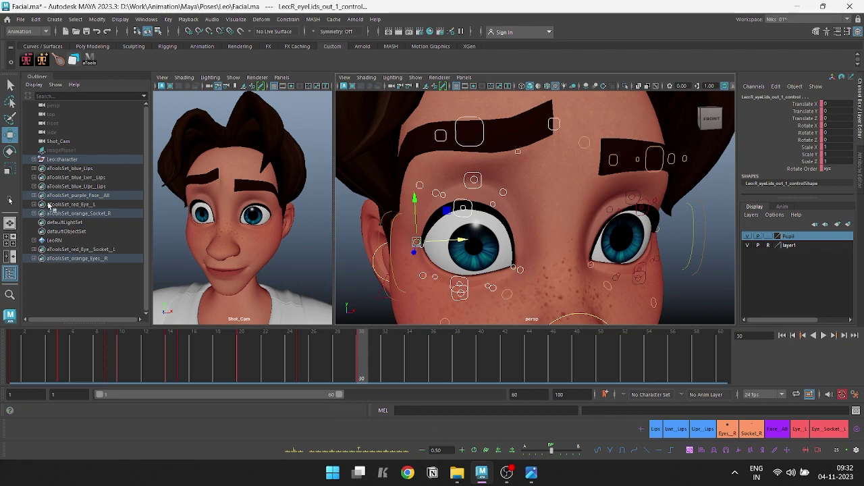
- Raise the middle and outer right upper-lid controls, then save the scene
{"action": "left_click", "coordinate": [463, 174]}
{"action": "mouse_move", "coordinate": [464, 174]}
{"action": "left_mouse_down"}
{"action": "mouse_move", "coordinate": [454, 154]}
{"action": "mouse_move", "coordinate": [461, 165]}
{"action": "left_mouse_up"}
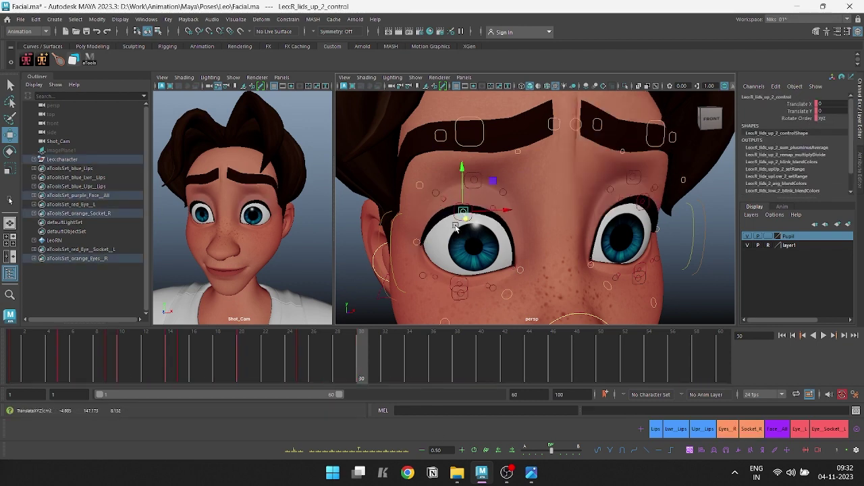
{"action": "left_click", "coordinate": [446, 211]}
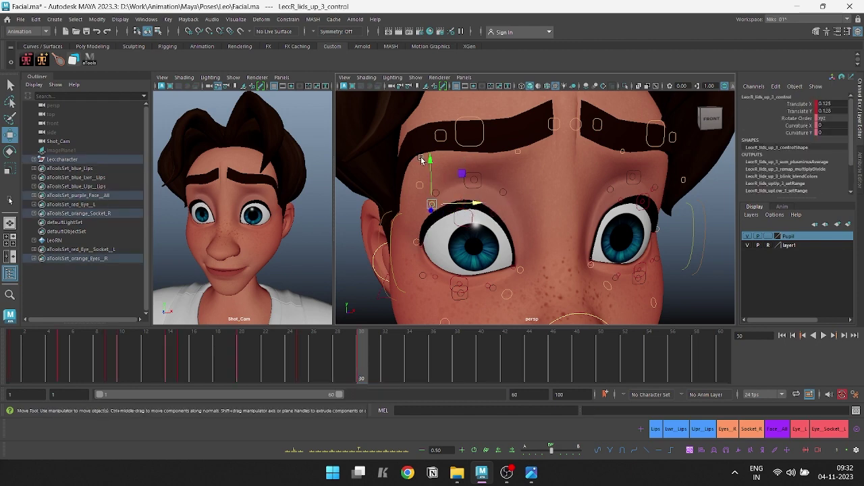
{"action": "left_click_drag", "start_coordinate": [456, 206], "coordinate": [468, 201]}
{"action": "left_click", "coordinate": [493, 206]}
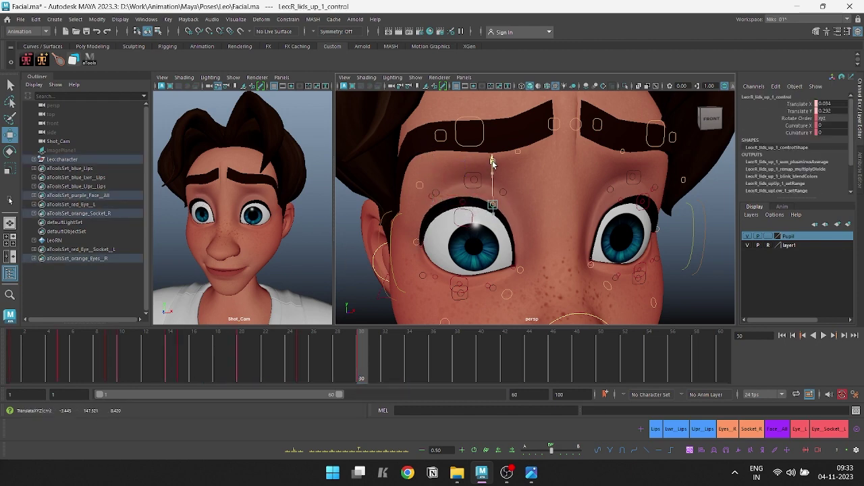
{"action": "left_click", "coordinate": [446, 211]}
{"action": "left_click_drag", "start_coordinate": [459, 203], "coordinate": [433, 198]}
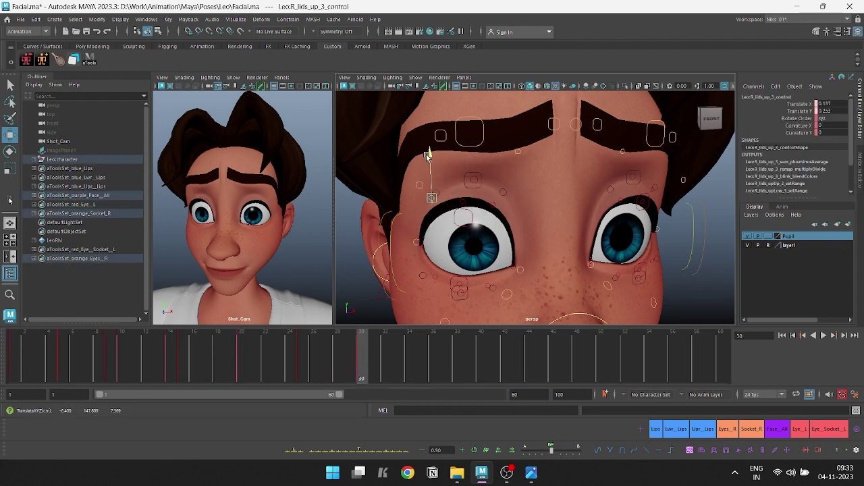
{"action": "left_click", "coordinate": [326, 269]}
{"action": "key", "text": "ctrl+s"}
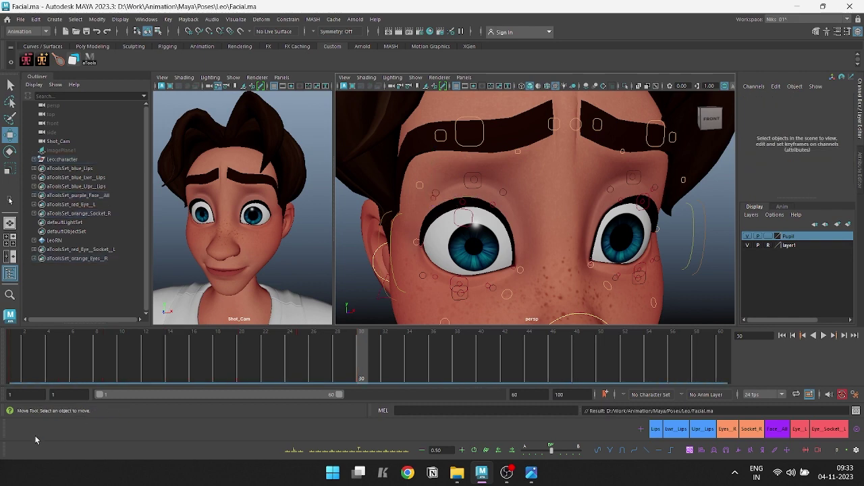
- Reshape the right upper eyelid base and adjust the right eye's Iris and Pupil Size
{"action": "left_click", "coordinate": [468, 211]}
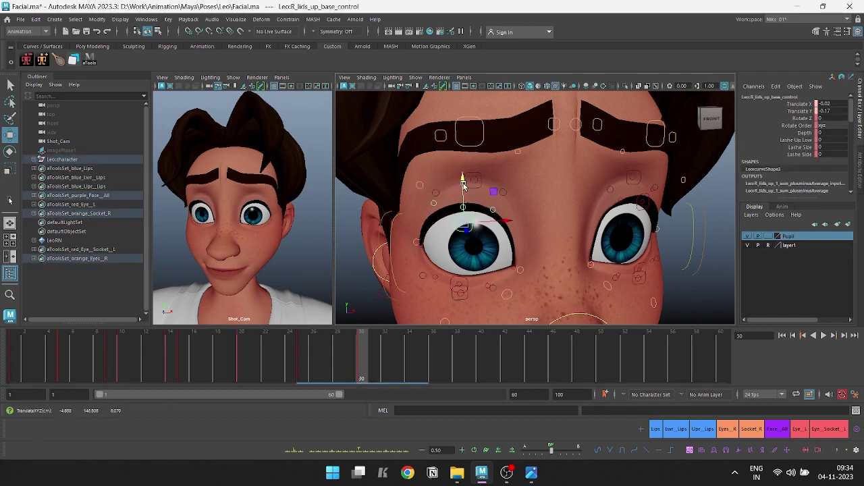
{"action": "mouse_move", "coordinate": [468, 211]}
{"action": "left_mouse_down"}
{"action": "mouse_move", "coordinate": [491, 223]}
{"action": "mouse_move", "coordinate": [473, 226]}
{"action": "left_mouse_up"}
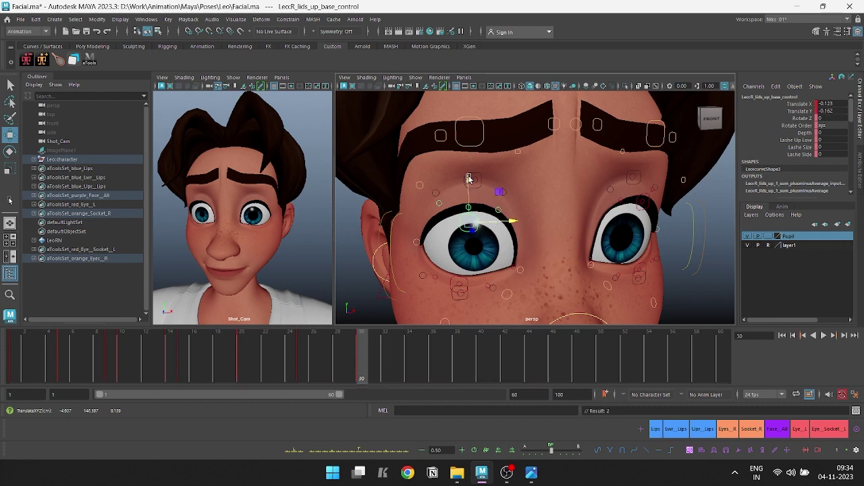
{"action": "left_click", "coordinate": [408, 284]}
{"action": "left_click", "coordinate": [10, 200]}
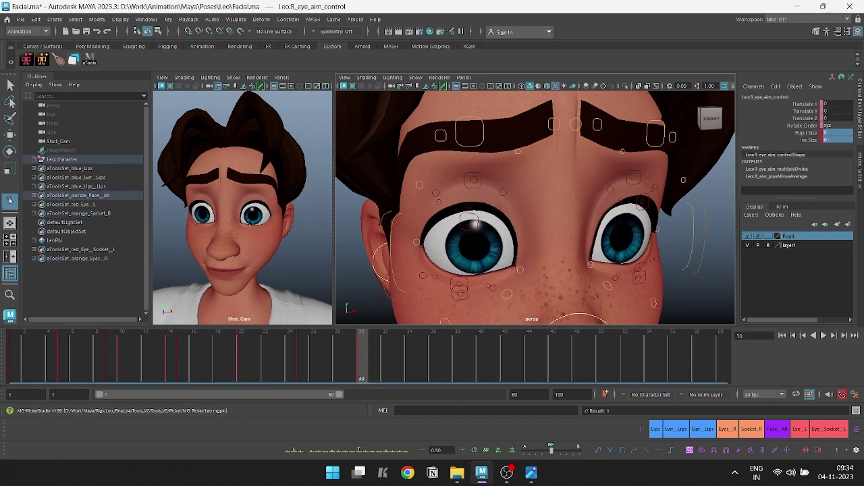
{"action": "middle_click_drag", "start_coordinate": [512, 234], "coordinate": [838, 133]}
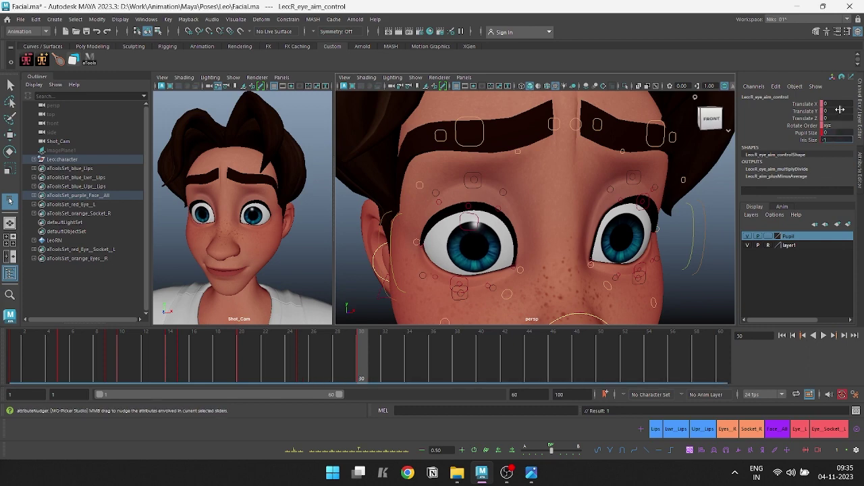
{"action": "left_click", "coordinate": [838, 132]}
- Try raising R_lids_up_3, undo the move, and reselect the outer eyelid control
{"action": "left_click", "coordinate": [439, 196]}
{"action": "key", "text": "w"}
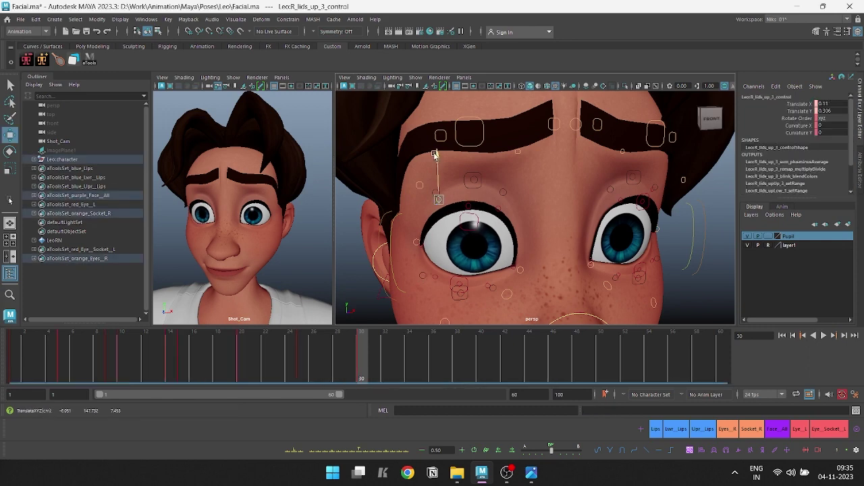
{"action": "left_click_drag", "start_coordinate": [438, 197], "coordinate": [435, 154]}
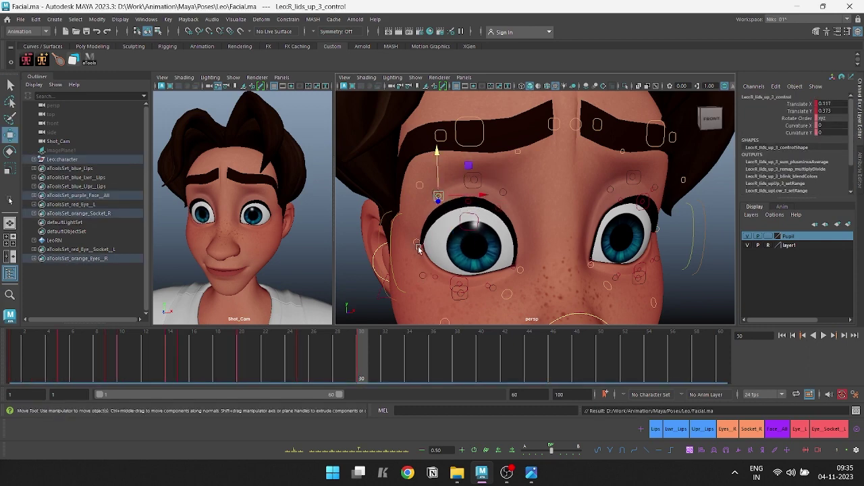
{"action": "left_click", "coordinate": [520, 270]}
{"action": "key", "text": "ctrl+z"}
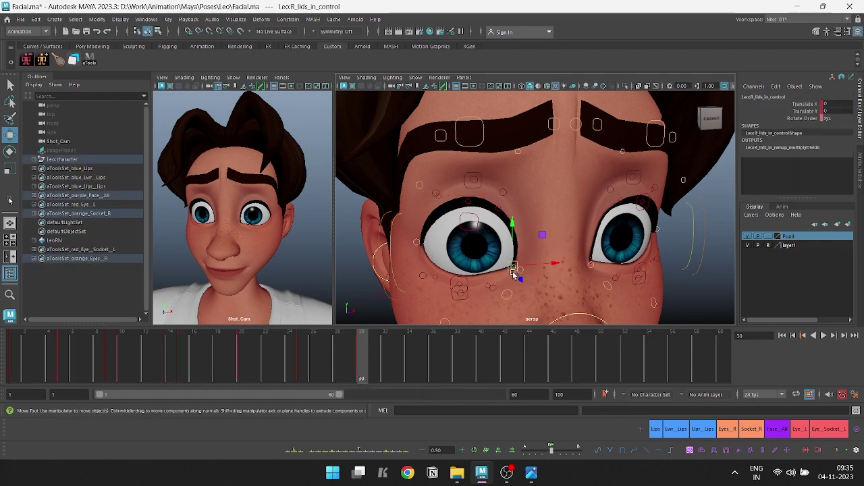
{"action": "left_click", "coordinate": [502, 294]}
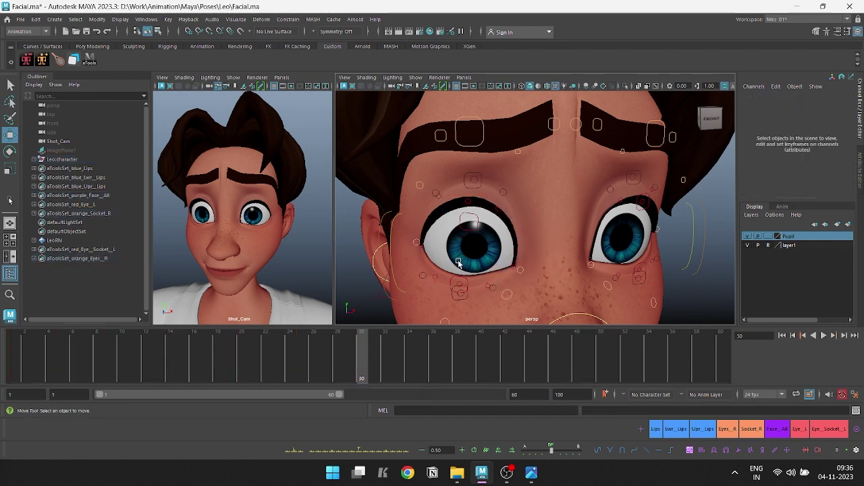
{"action": "left_click", "coordinate": [417, 242]}
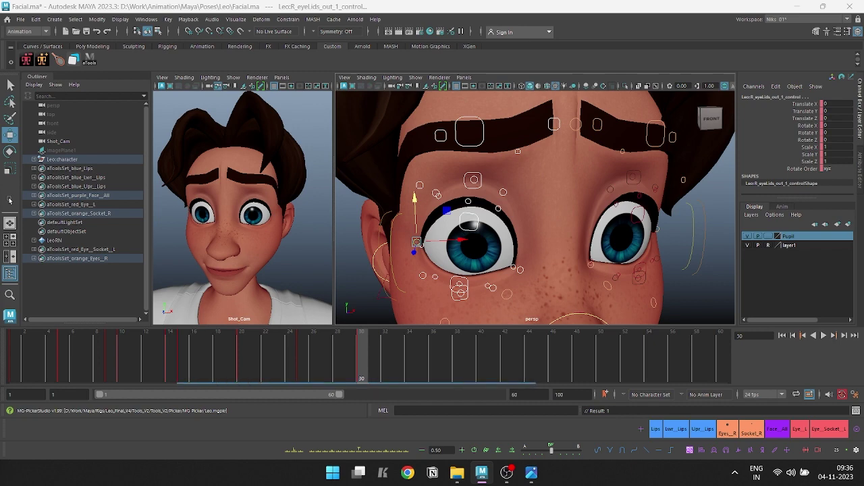
- Turn on the Shot_Cam 960 x 540 Resolution Gate, then try and undo an eyelid move
{"action": "key", "text": "ctrl+z"}
{"action": "left_click", "coordinate": [299, 86]}
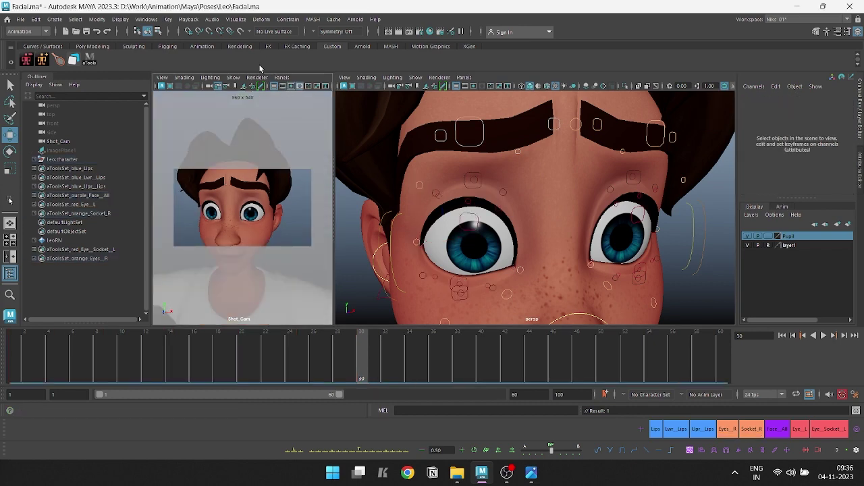
{"action": "left_click", "coordinate": [471, 213]}
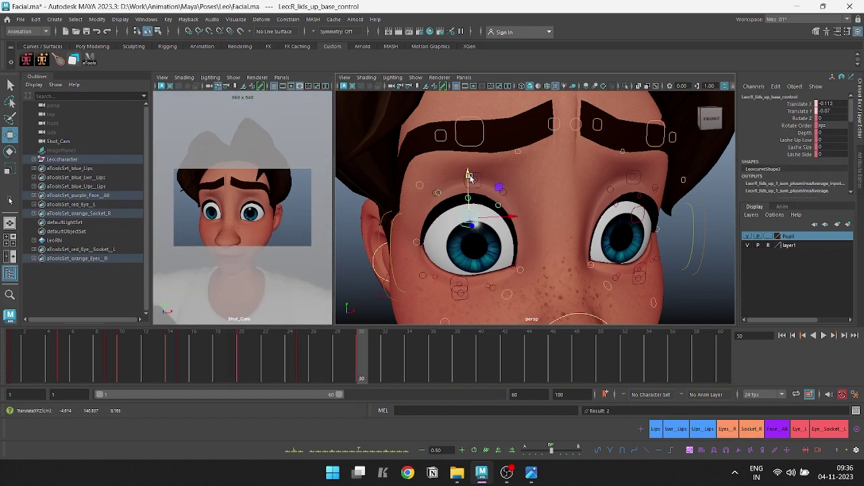
{"action": "key", "text": "ctrl+z"}
{"action": "left_click_drag", "start_coordinate": [436, 194], "coordinate": [464, 196]}
{"action": "key", "text": "ctrl+z"}
{"action": "left_click", "coordinate": [445, 206]}
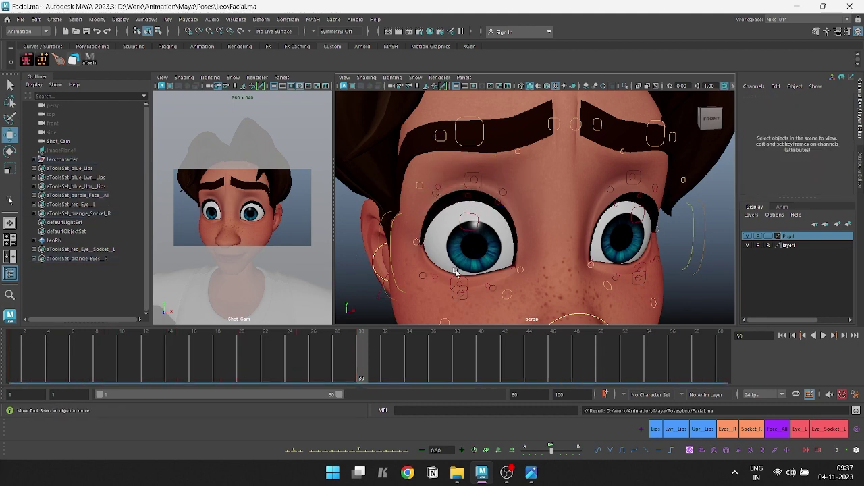
- Review the central eye aim and right upper and outer eyelid controls
{"action": "scroll", "coordinate": [473, 248], "scroll_direction": "down", "scroll_amount": 5}
{"action": "left_click", "coordinate": [609, 188]}
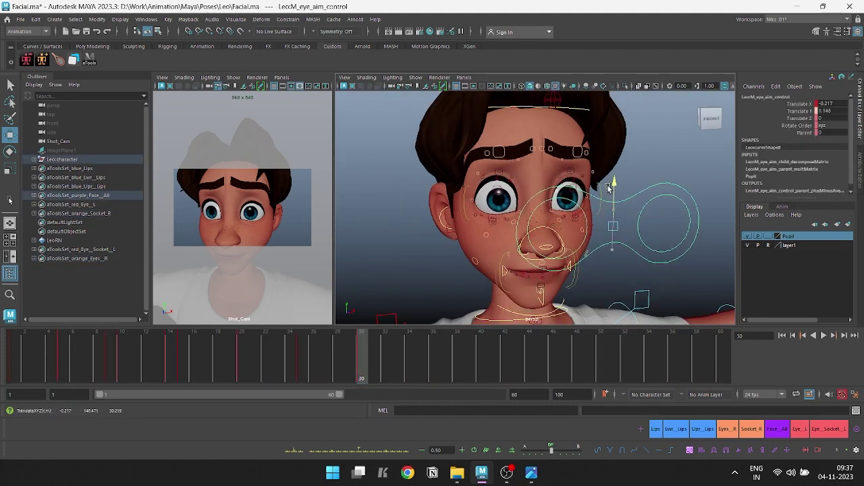
{"action": "left_click", "coordinate": [442, 293]}
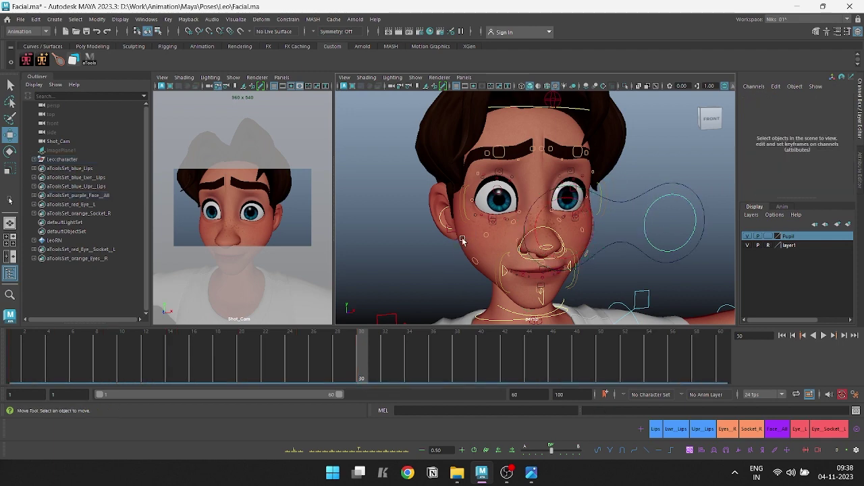
{"action": "scroll", "coordinate": [523, 192], "scroll_direction": "up", "scroll_amount": 3}
{"action": "left_click", "coordinate": [489, 140]}
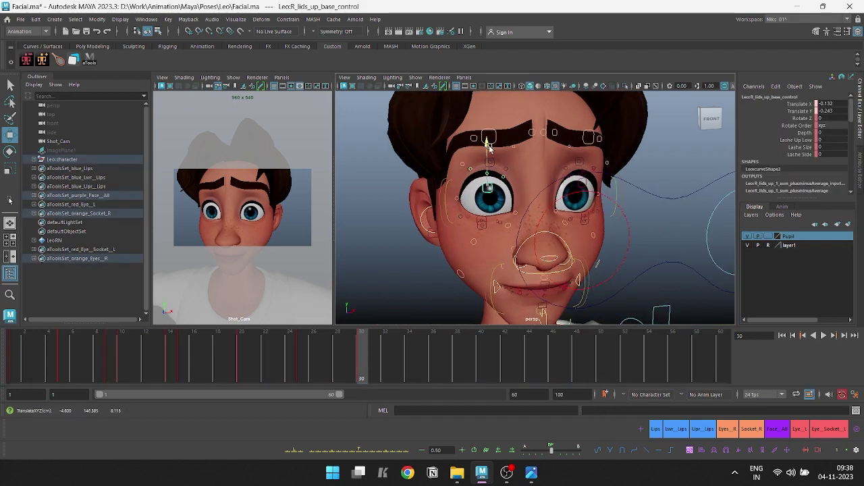
{"action": "left_click", "coordinate": [458, 200]}
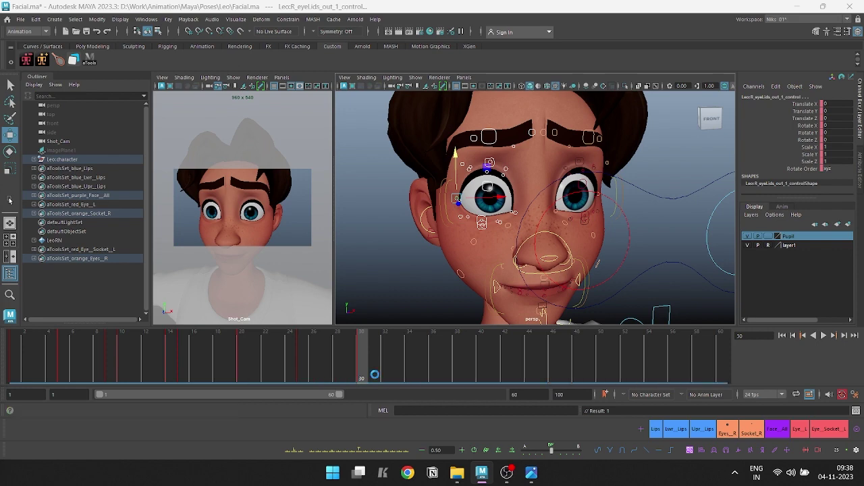
{"action": "left_click", "coordinate": [537, 126]}
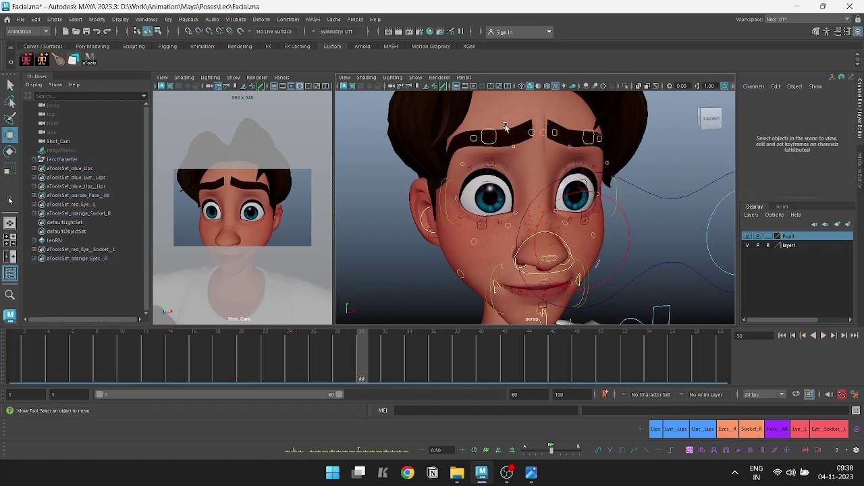
- Select the right brow controls and raise R_brow_base to Translate Y 0.679
{"action": "left_click", "coordinate": [512, 128]}
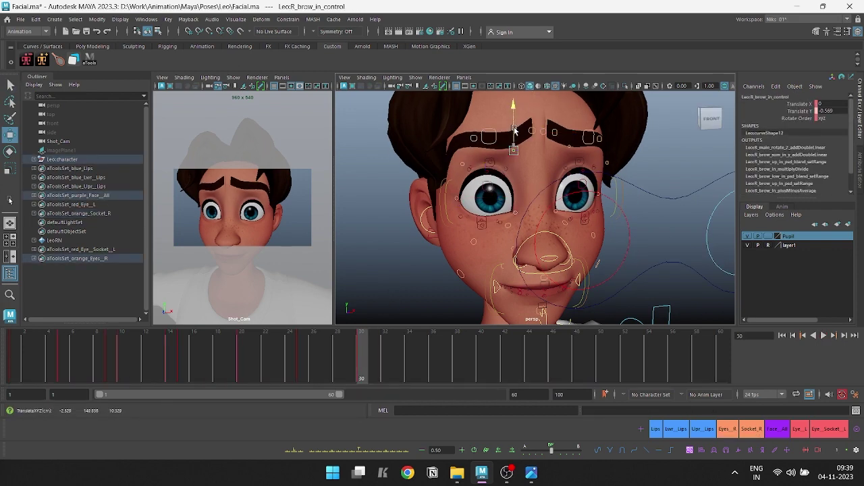
{"action": "left_click", "coordinate": [474, 135]}
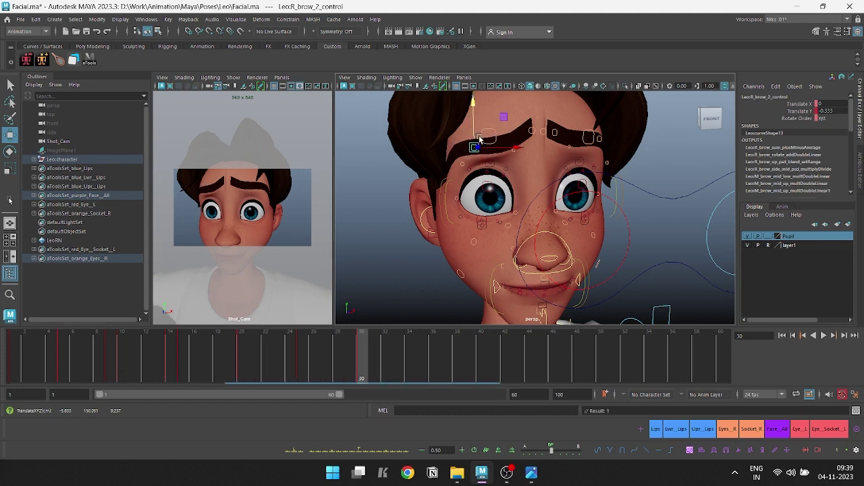
{"action": "left_click", "coordinate": [457, 200]}
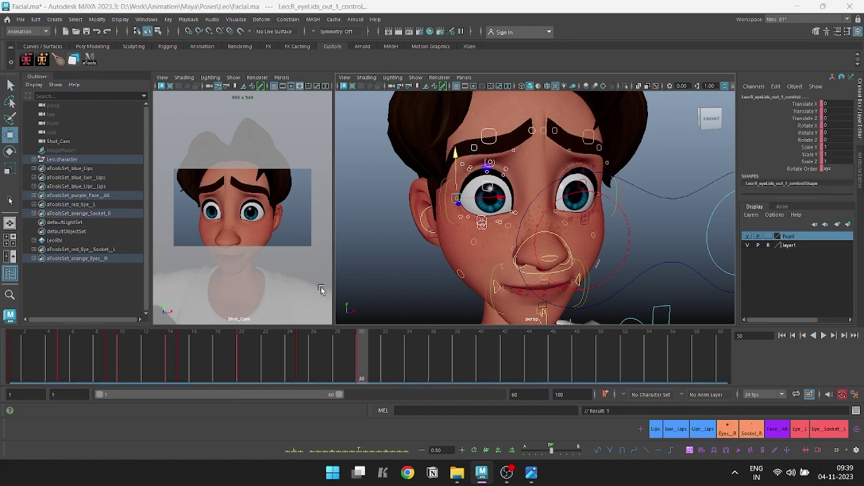
{"action": "left_click", "coordinate": [488, 135]}
{"action": "left_click_drag", "start_coordinate": [488, 133], "coordinate": [486, 95]}
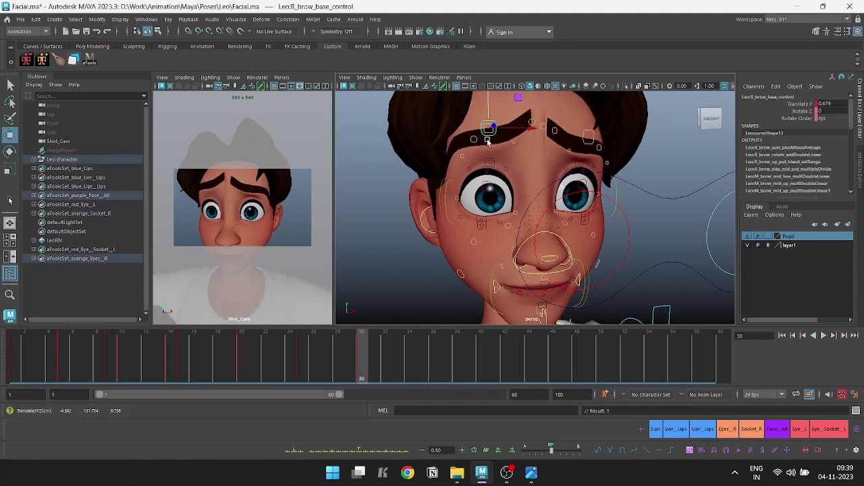
- Select every right-eye control through the Eyes_R picker set
{"action": "left_click", "coordinate": [488, 138]}
{"action": "left_click", "coordinate": [516, 149]}
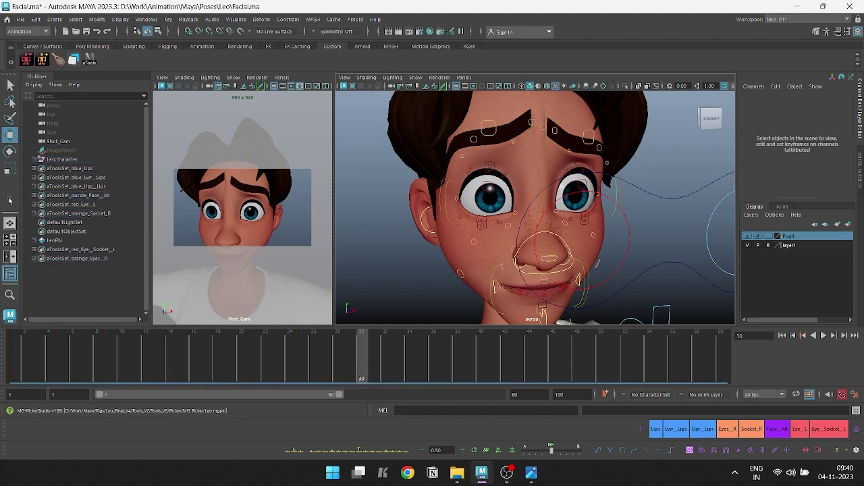
{"action": "left_click", "coordinate": [728, 429]}
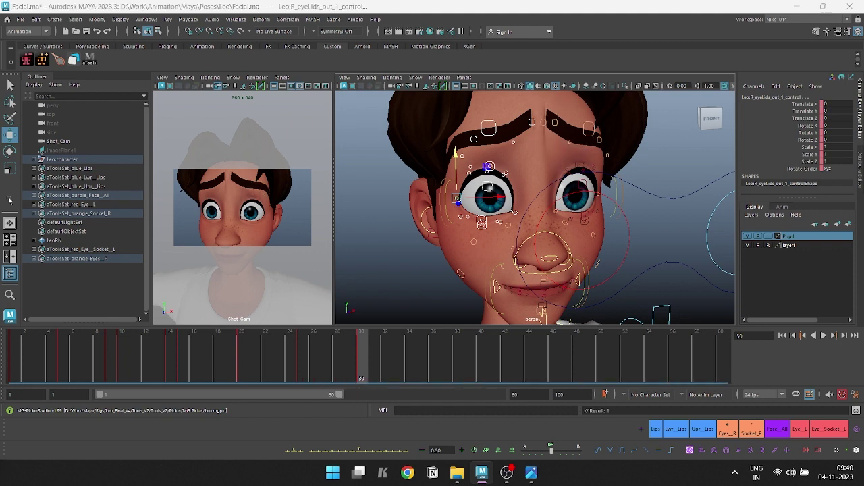
- Save the scene, play back the facial animation, and scrub to frame 31
{"action": "left_click", "coordinate": [277, 274]}
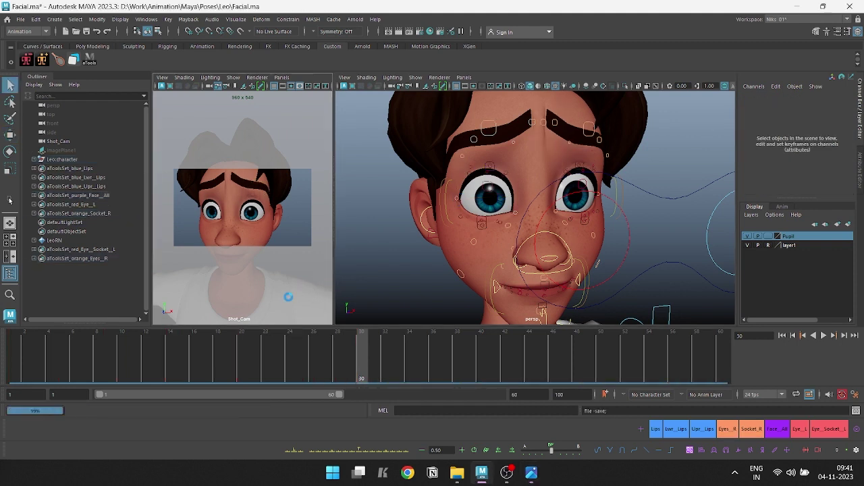
{"action": "key", "text": "ctrl+s"}
{"action": "key", "text": "alt+v"}
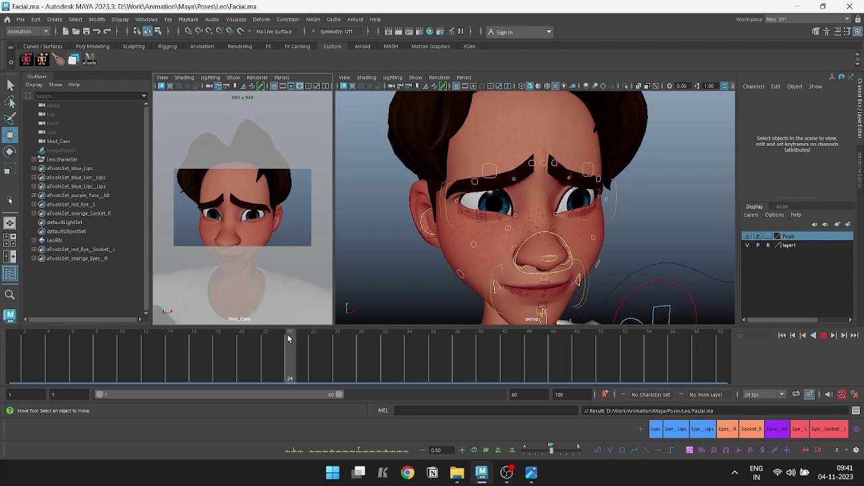
{"action": "left_click_drag", "start_coordinate": [294, 340], "coordinate": [376, 362]}
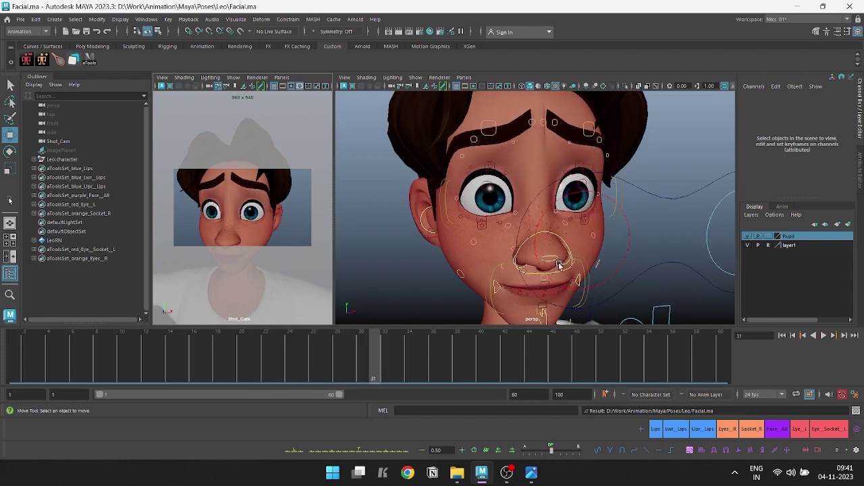
- Move M_eye_aim_control to Translate Y 0.459 and save Facial.ma again
{"action": "left_click", "coordinate": [665, 196]}
{"action": "mouse_move", "coordinate": [668, 185]}
{"action": "left_mouse_down"}
{"action": "mouse_move", "coordinate": [647, 140]}
{"action": "mouse_move", "coordinate": [628, 217]}
{"action": "left_mouse_up"}
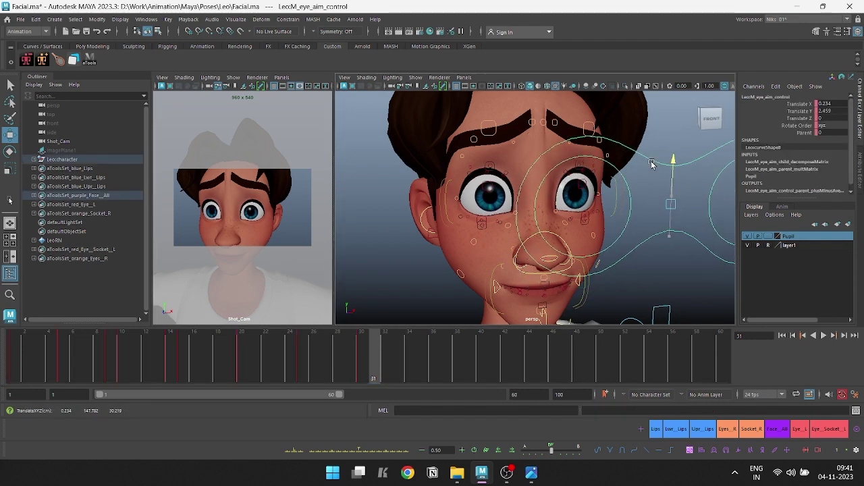
{"action": "left_click", "coordinate": [628, 217]}
{"action": "key", "text": "ctrl+s"}
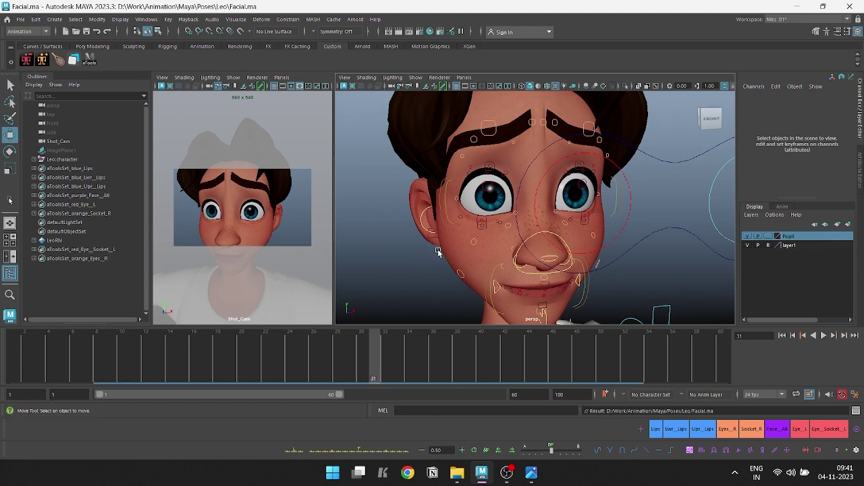